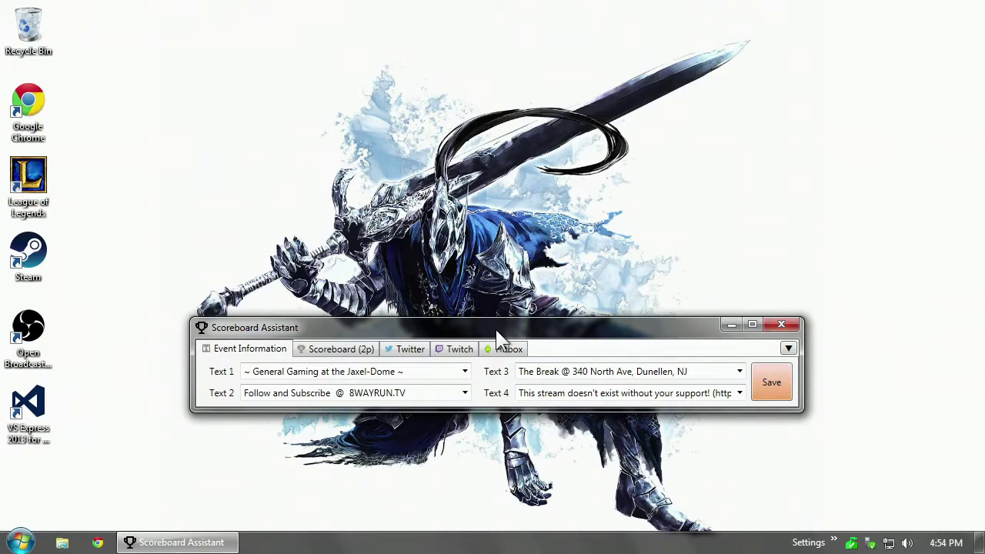
View the program's About information, then browse the Add Tab Items menu without adding anything.
left_click(790, 348)
left_click(846, 424)
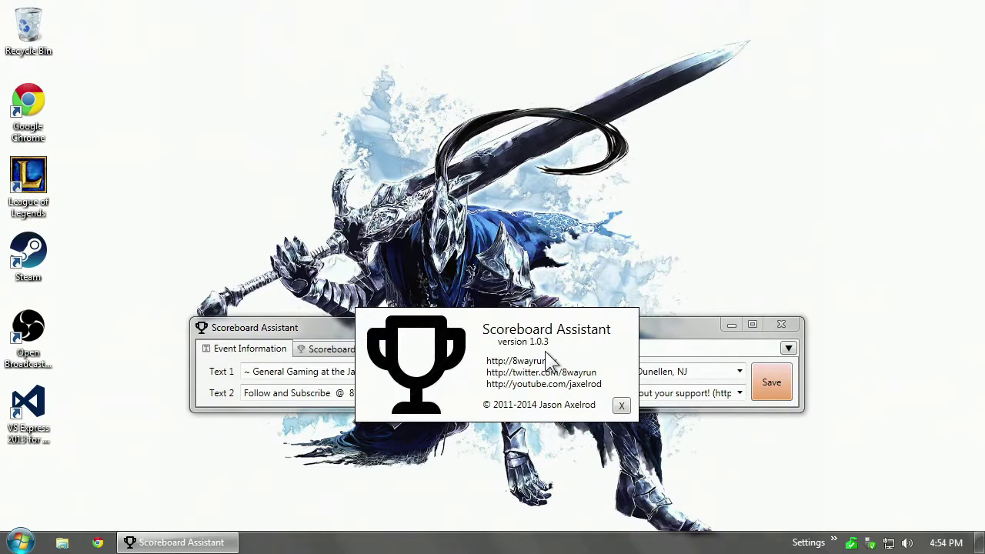
left_click(623, 407)
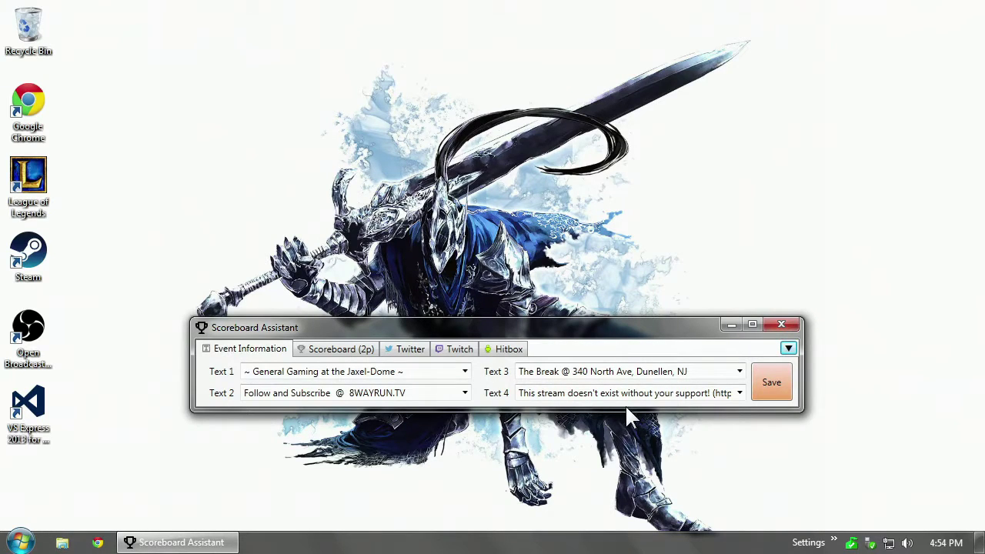
left_click(789, 347)
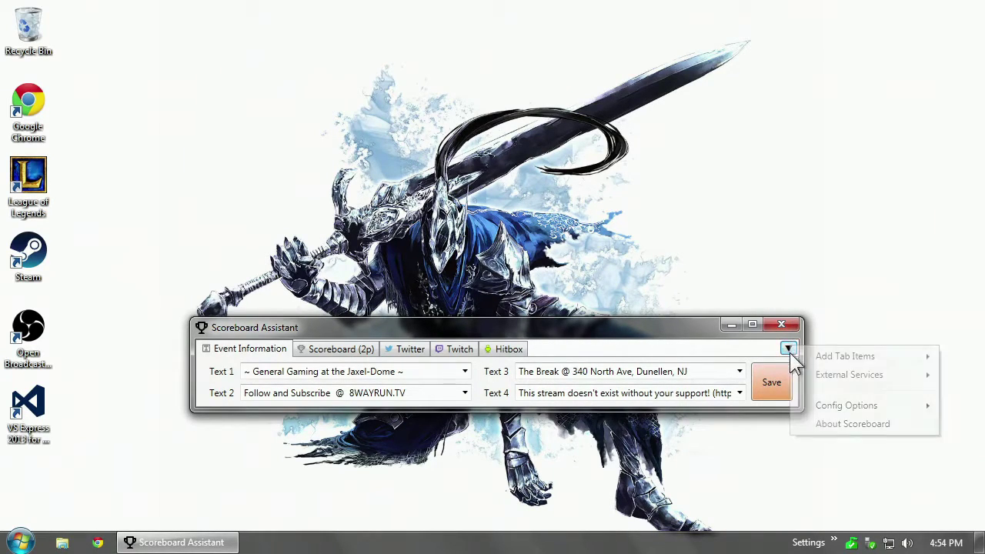
mouse_move(814, 360)
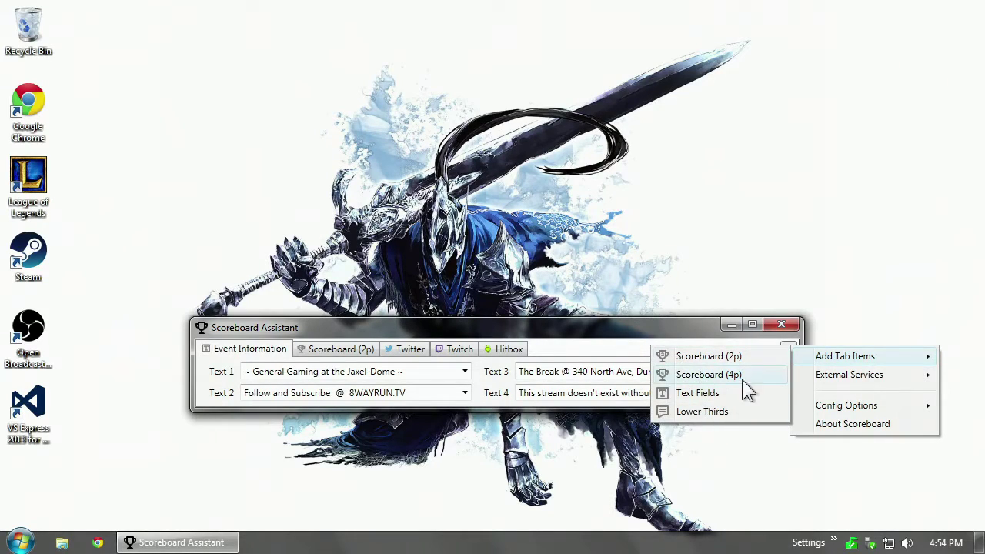
left_click(574, 338)
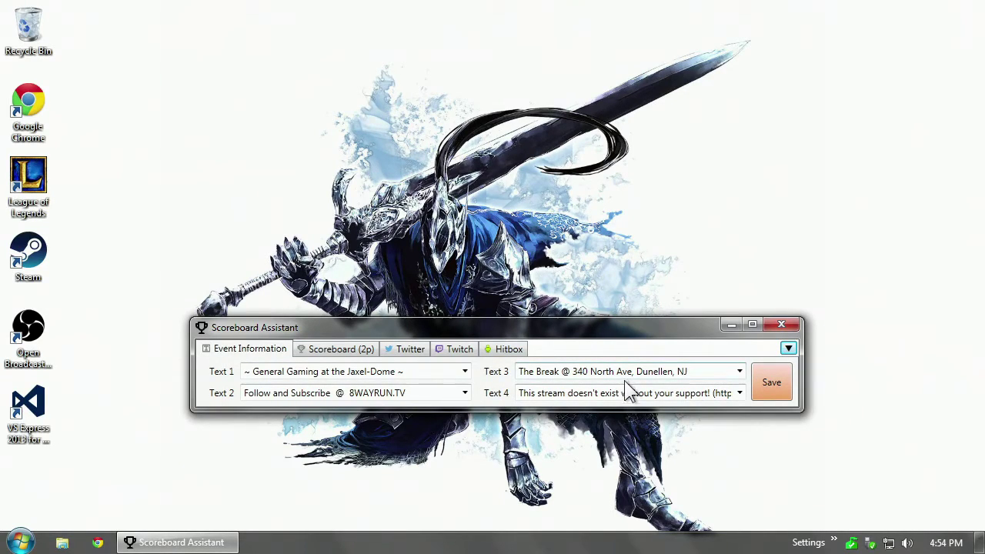
Select text in the Text 4, Text 3 and Text 1 fields of Event Information.
left_click(541, 397)
left_click(611, 395)
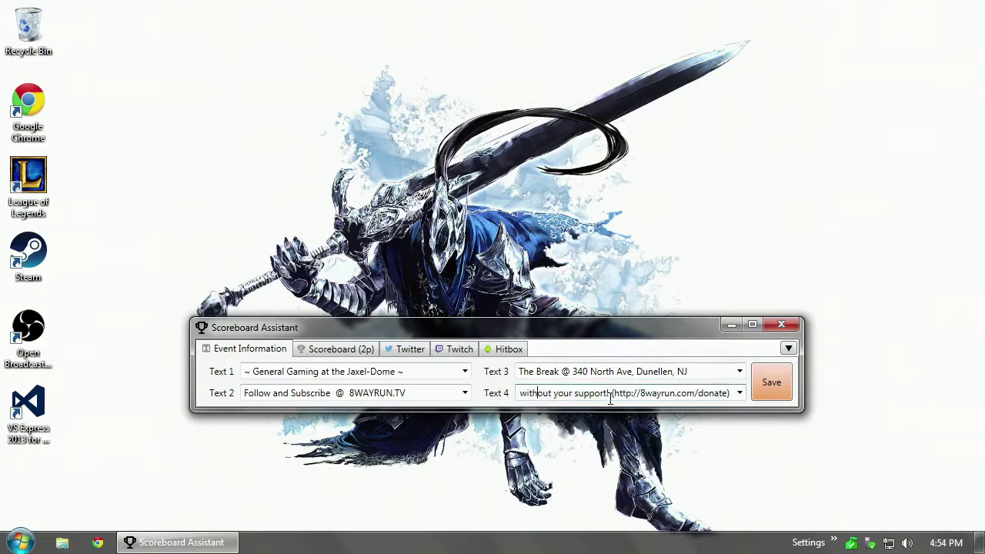
left_click_drag(611, 396, 403, 392)
left_click_drag(683, 394, 474, 389)
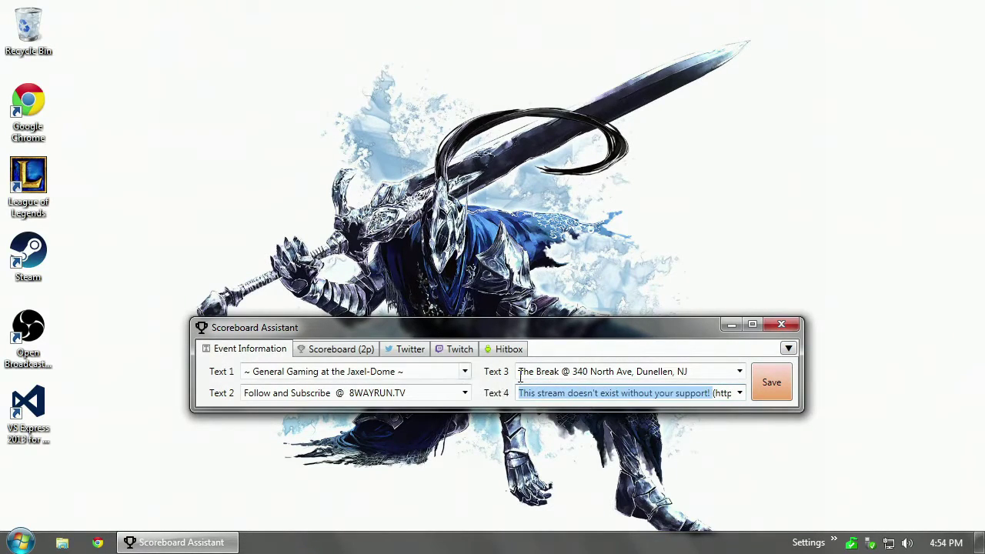
left_click(677, 371)
left_click(603, 272)
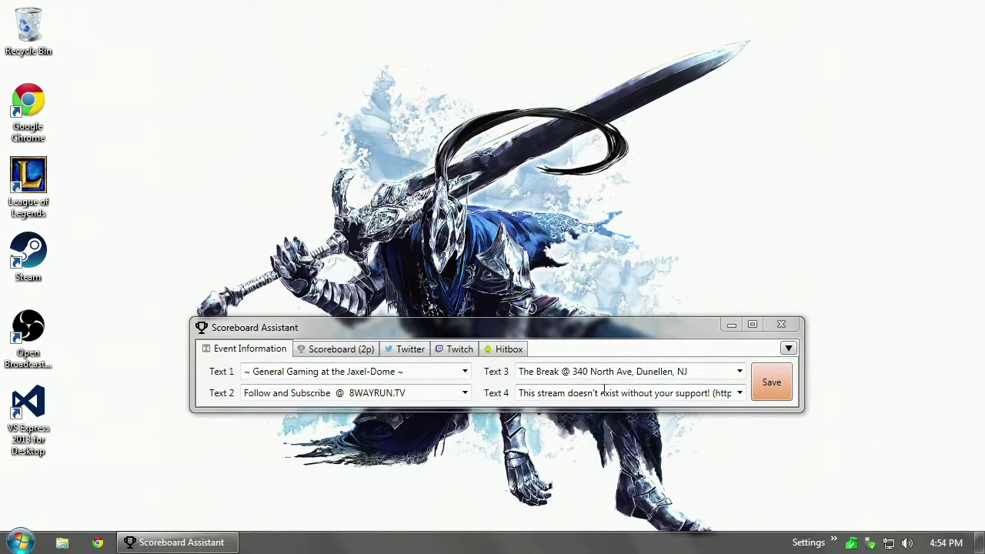
left_click(578, 334)
left_click(423, 373)
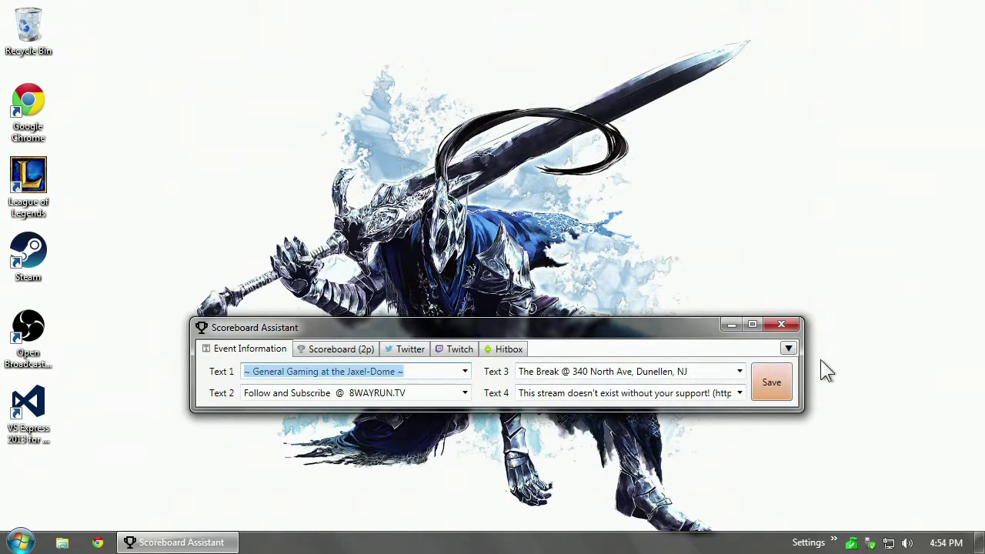
Add a Text Fields tab titled 'One' (DB name one), deleting stray characters typed after One.
left_click(790, 350)
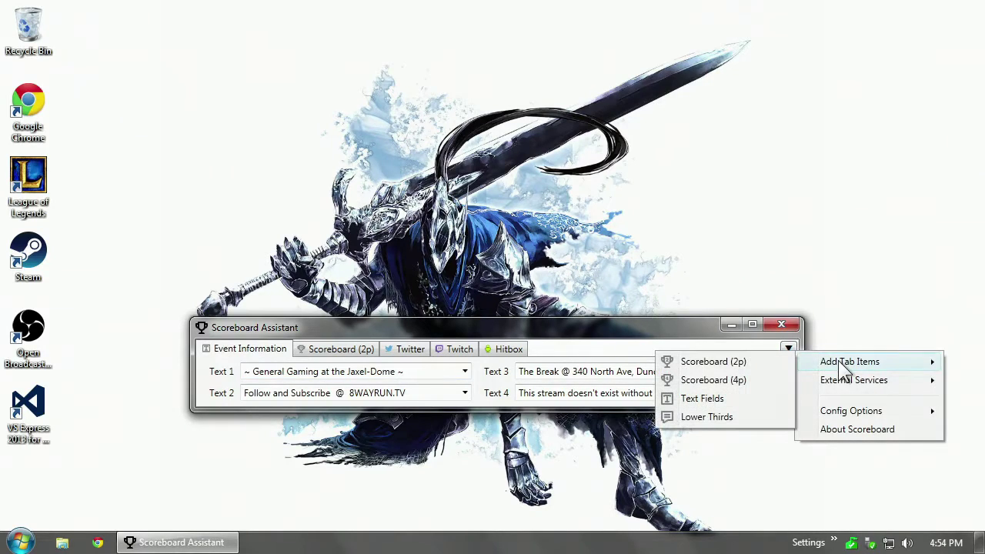
mouse_move(838, 360)
left_click(702, 399)
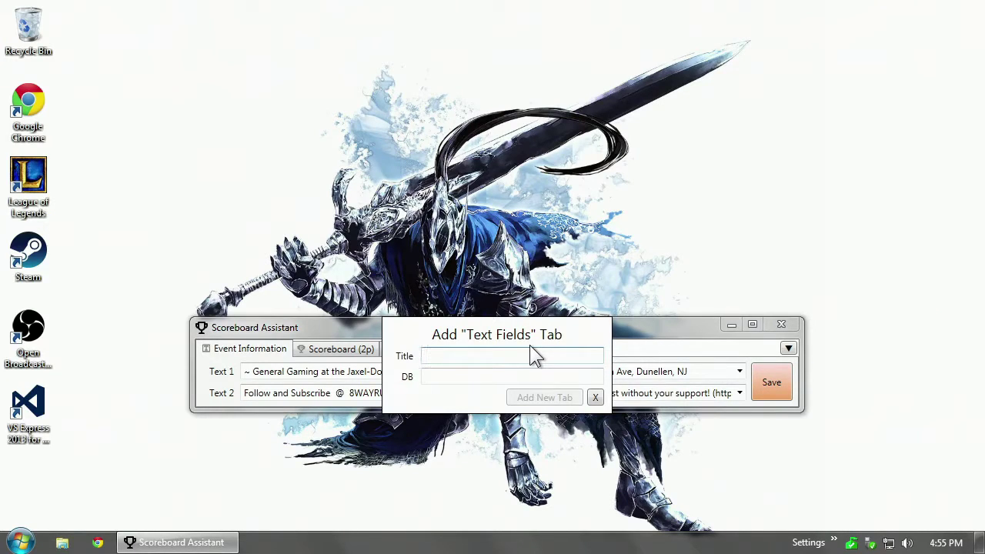
type("1")
double_click(430, 357)
type("One")
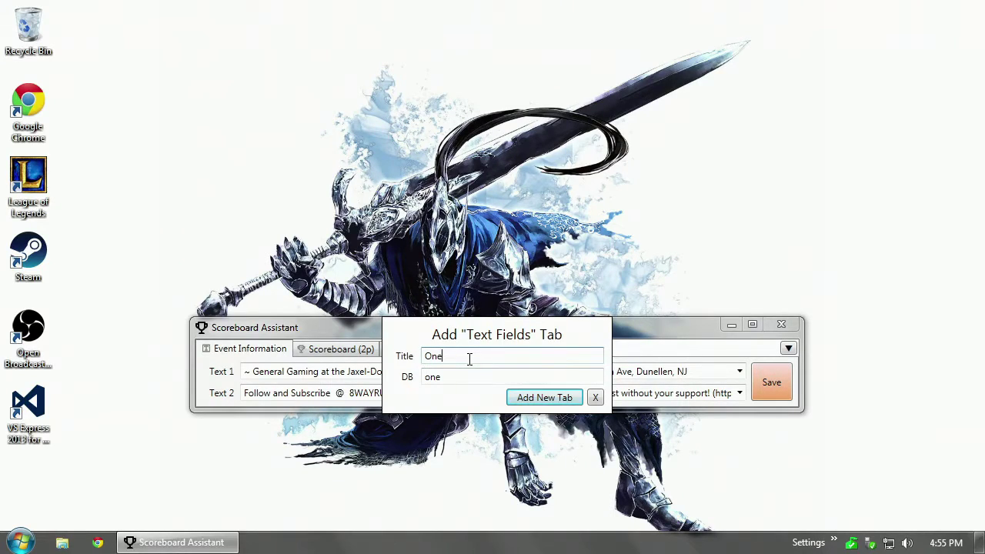
type("&#@)(&*!920372wohYIUHWEOIh")
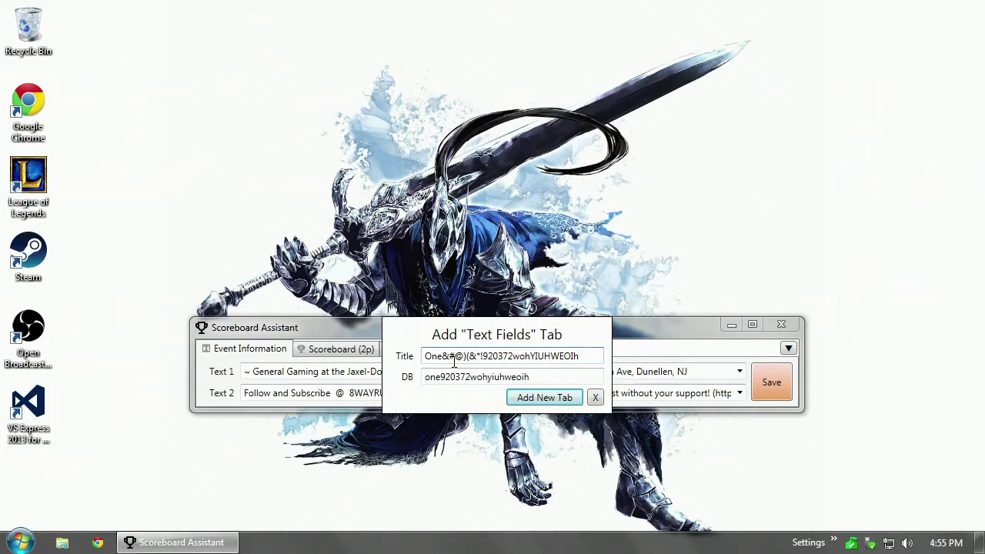
left_click_drag(441, 355, 579, 355)
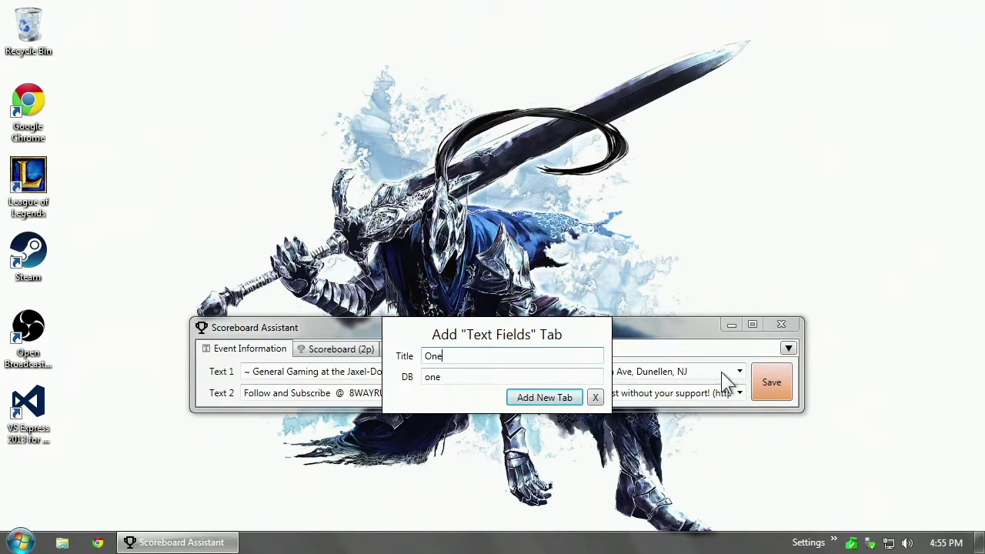
key("BackSpace")
left_click(549, 397)
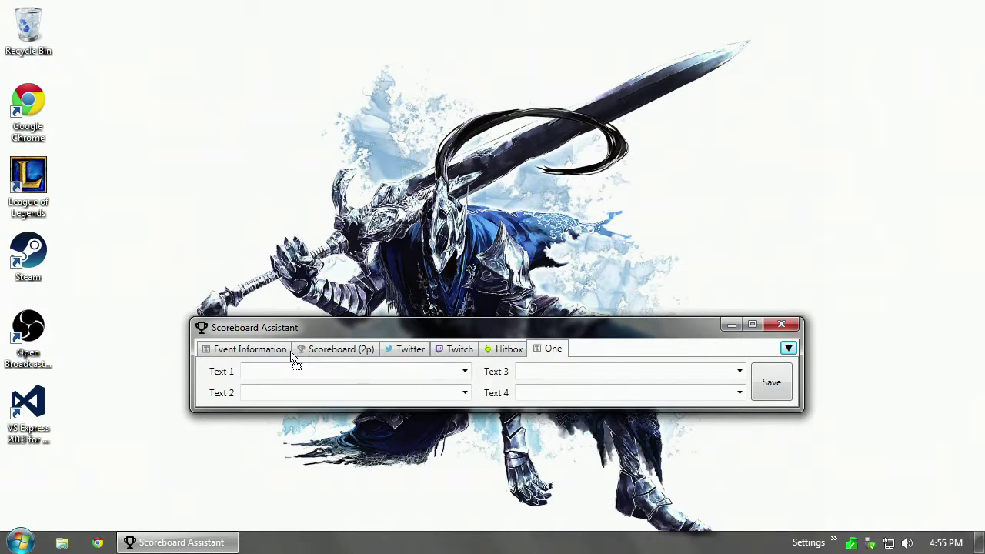
Order the tabs Event Information, One, Scoreboard (2p), Twitter, Twitch, Hitbox, then reopen Event Information.
left_click(340, 354)
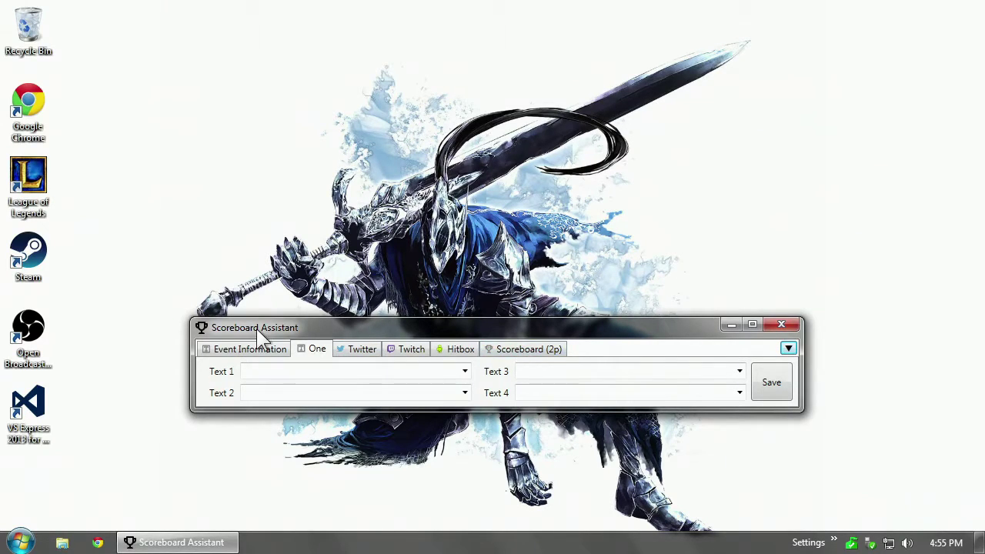
left_click(517, 352)
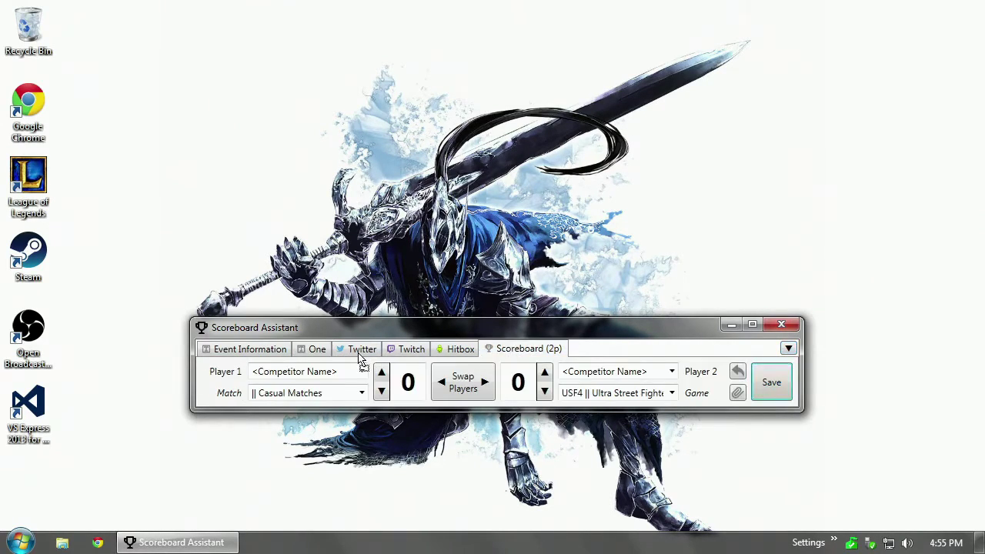
left_click_drag(362, 356, 469, 357)
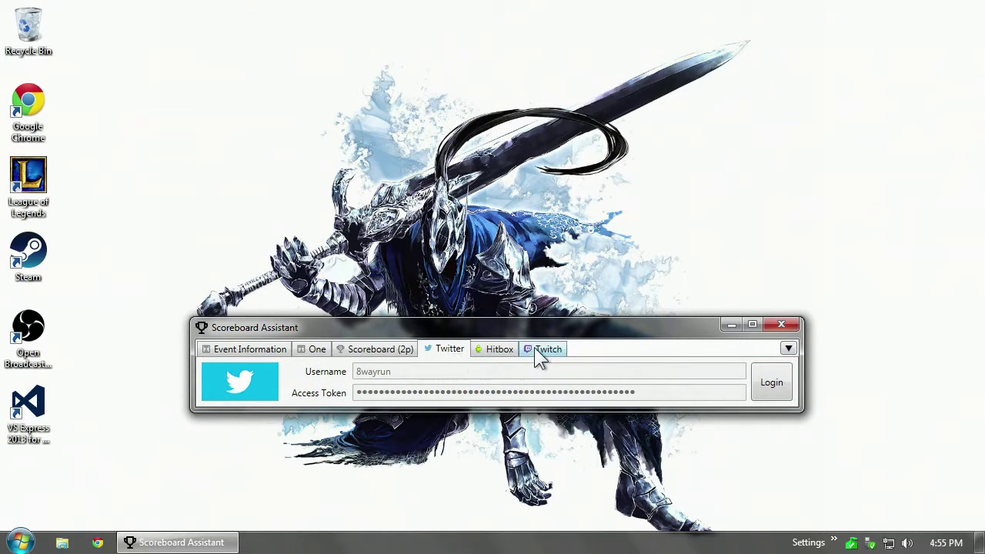
left_click_drag(539, 352, 493, 356)
left_click(266, 348)
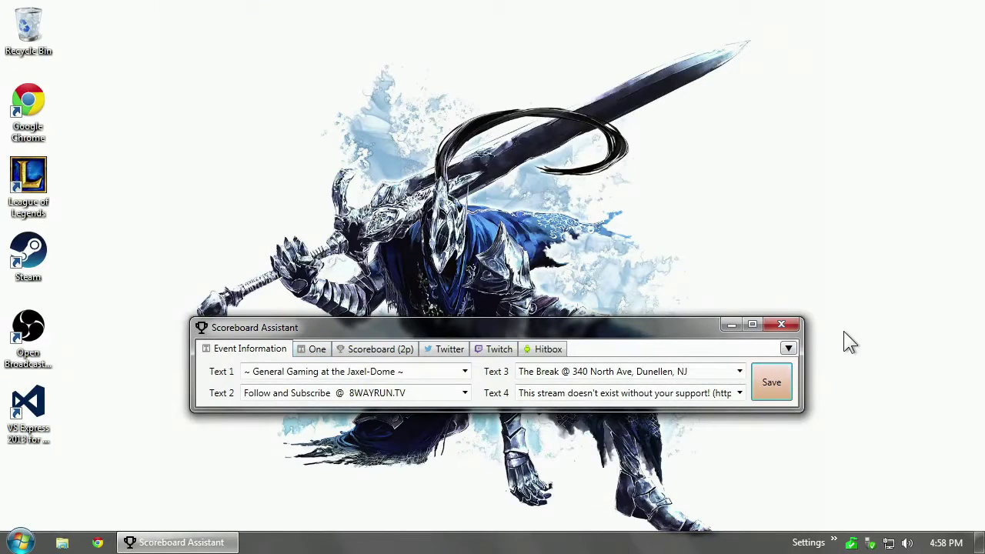
left_click(789, 349)
mouse_move(811, 359)
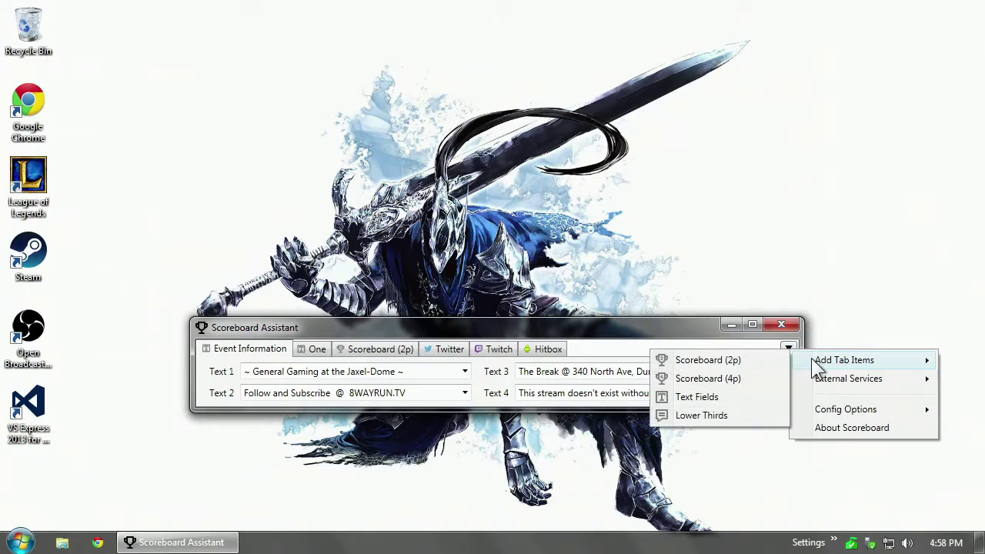
left_click(745, 396)
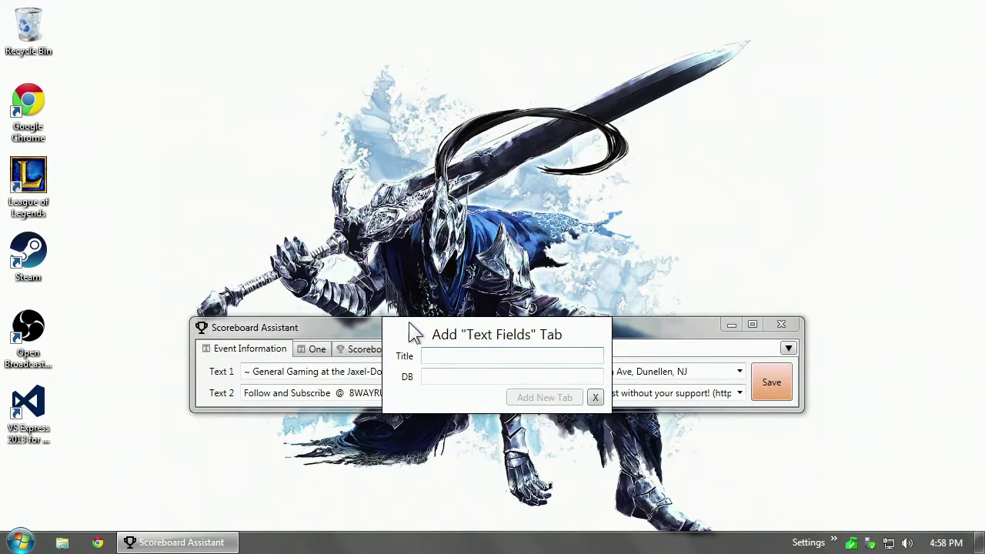
type("One")
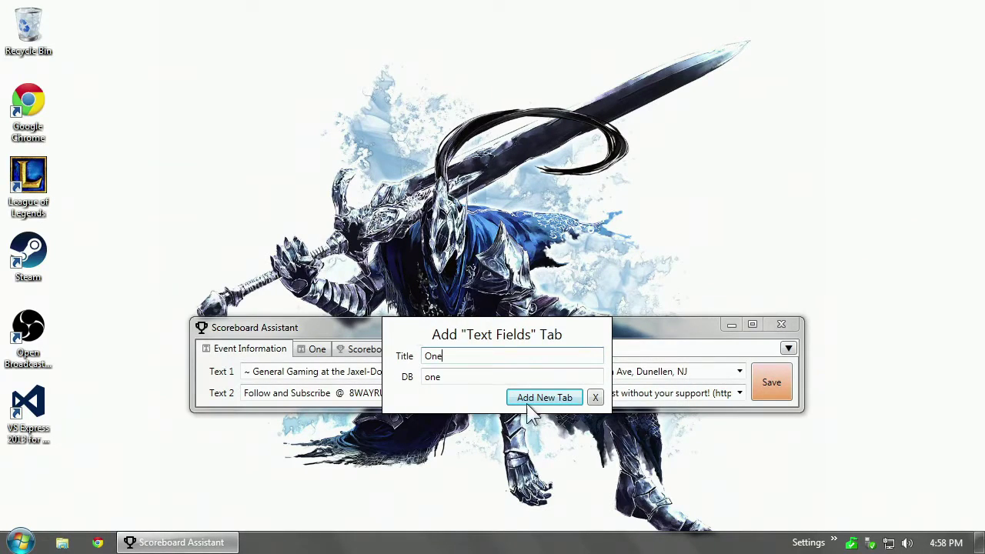
left_click(449, 377)
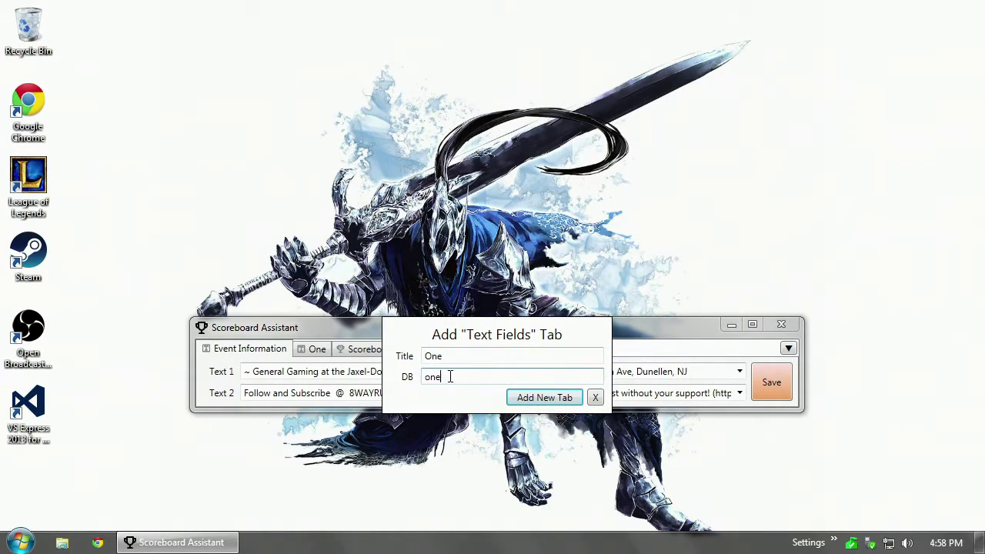
left_click(530, 399)
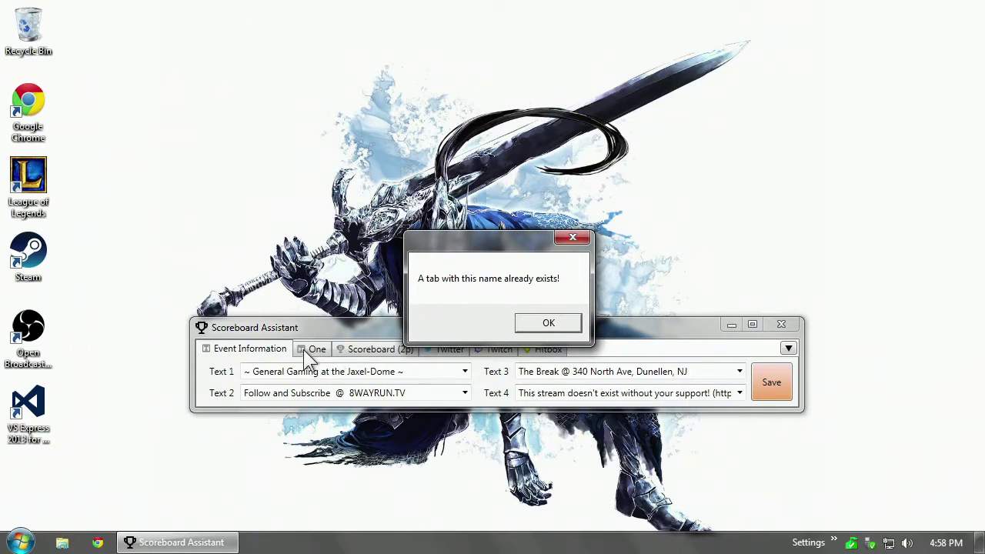
left_click(548, 323)
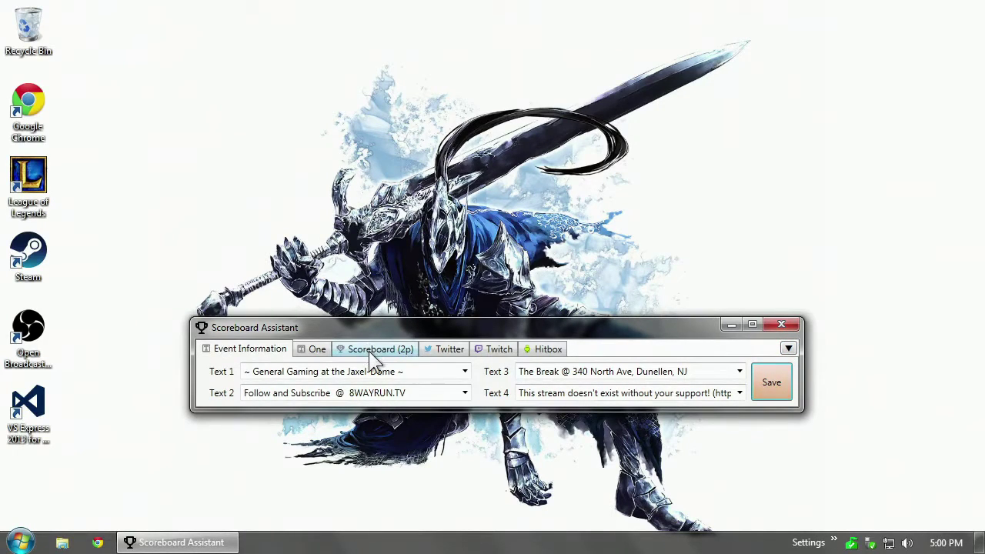
On Scoreboard (2p), check Save's Backup Data/Remove Tab options, then lower and reset Player 2's score to 0.
left_click(371, 347)
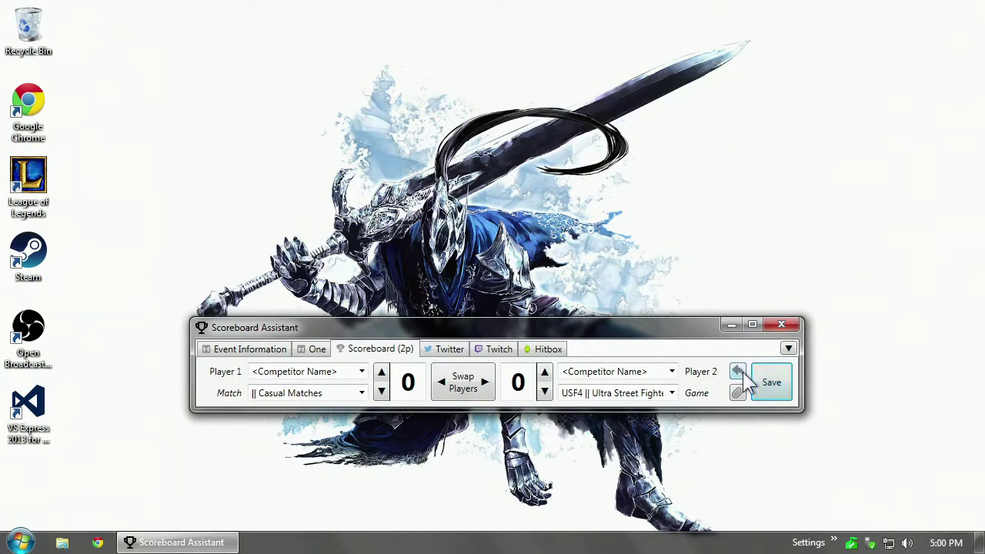
right_click(785, 370)
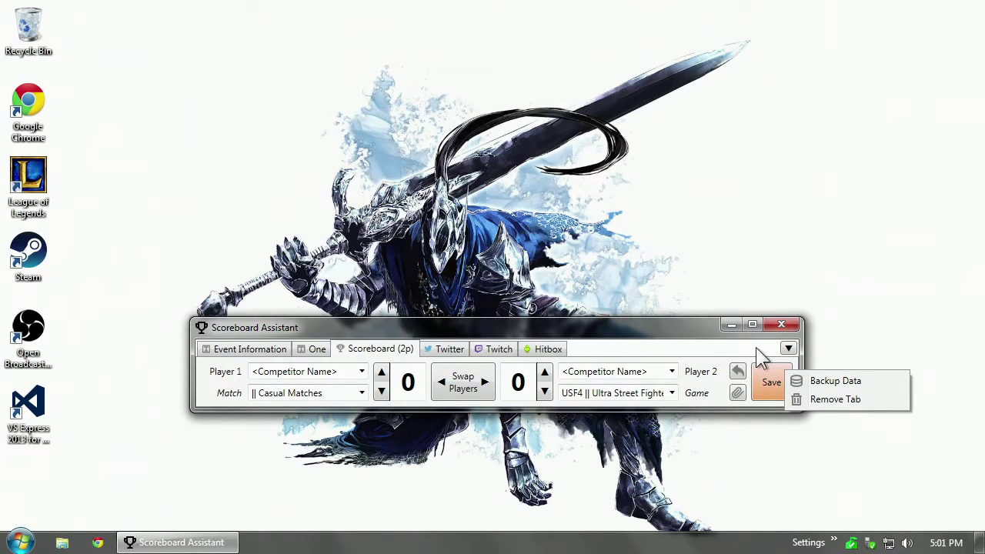
left_click(733, 356)
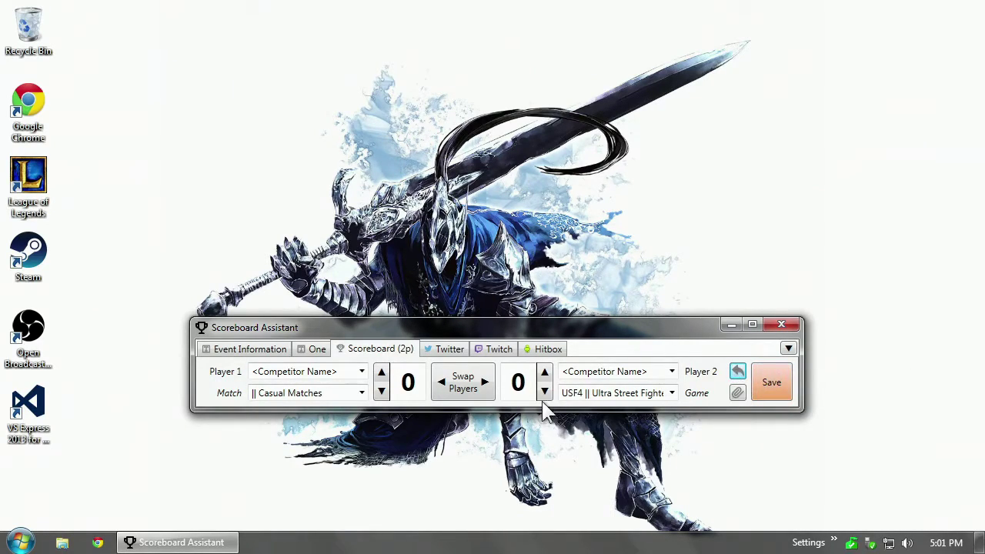
left_click(543, 393)
left_click(737, 372)
Cycle through the Twitter, Twitch and Hitbox tabs, ending back on Twitter.
left_click(449, 353)
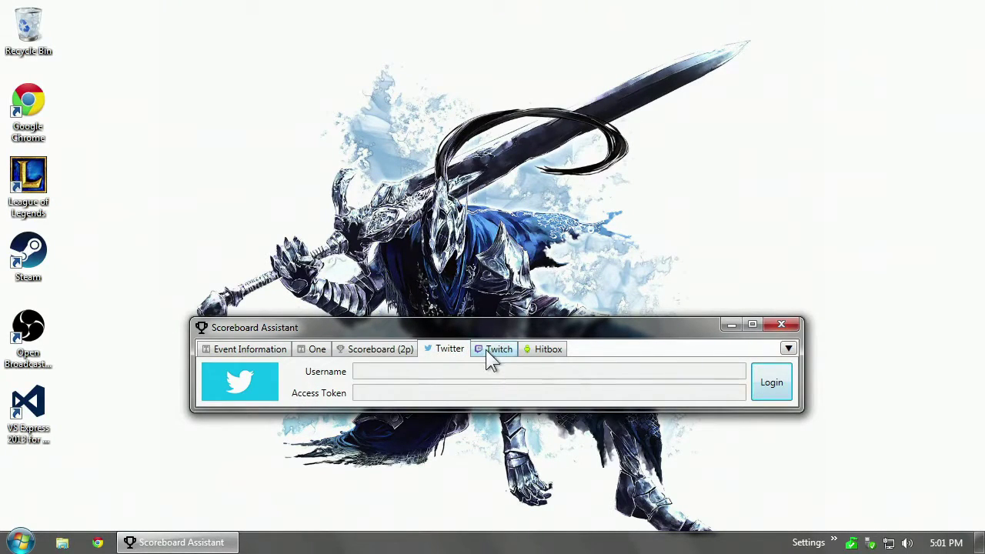
left_click(487, 351)
left_click(530, 348)
left_click(428, 350)
Glance at the dropdown's External Services menu, then start the Twitter login in a Browser window.
left_click(792, 348)
mouse_move(834, 384)
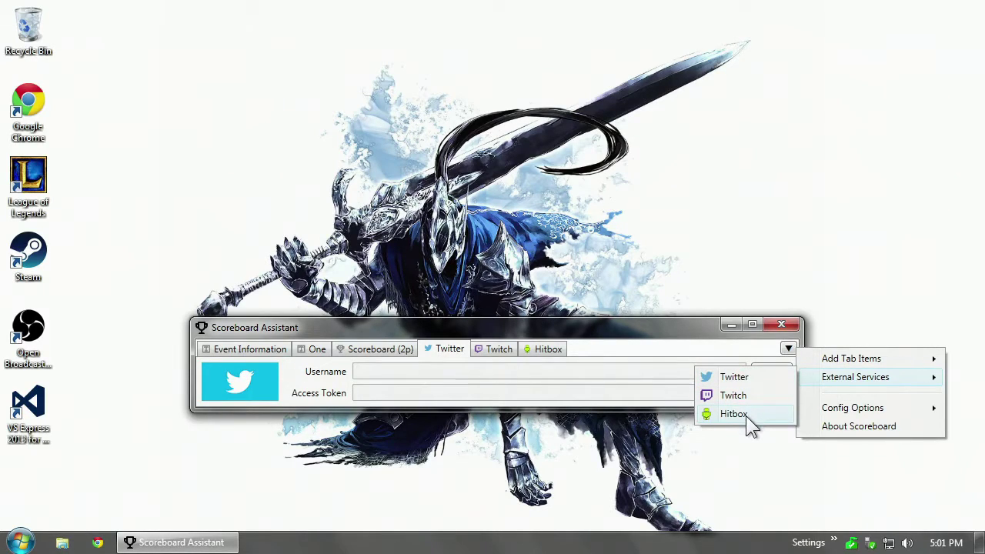
left_click(482, 339)
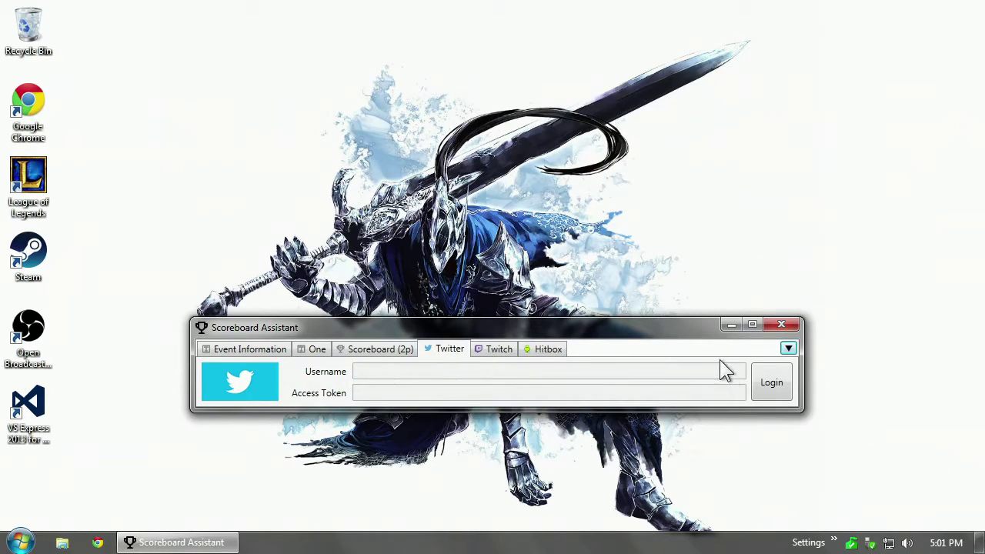
left_click(772, 383)
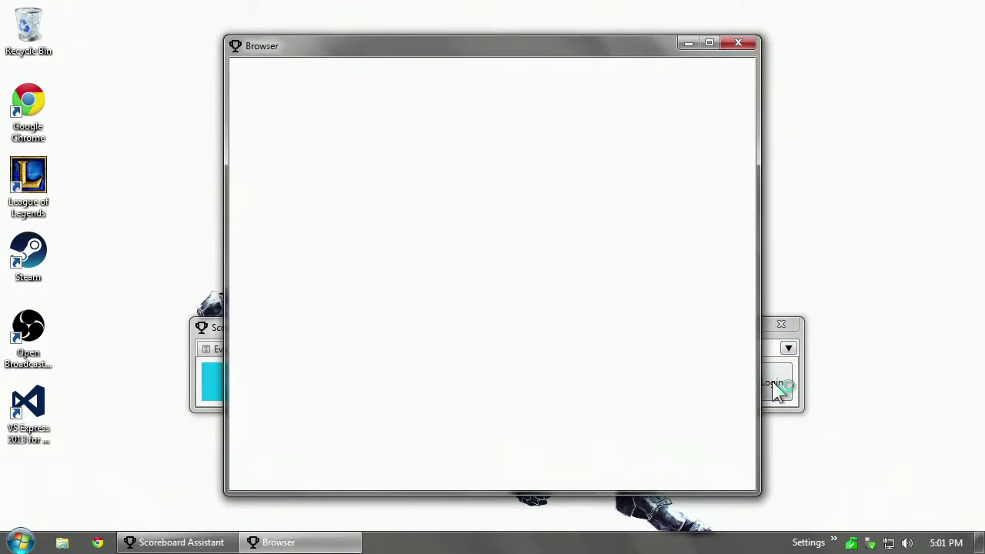
Sign in to Twitter with the account username and password, with Remember me ticked.
left_click(289, 300)
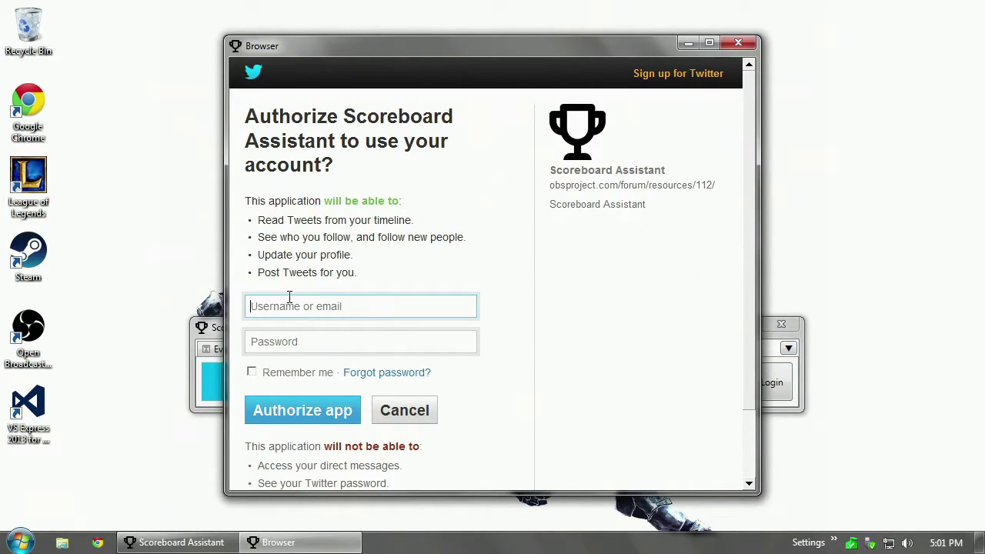
type("8wayrun")
key("Tab")
type("*****")
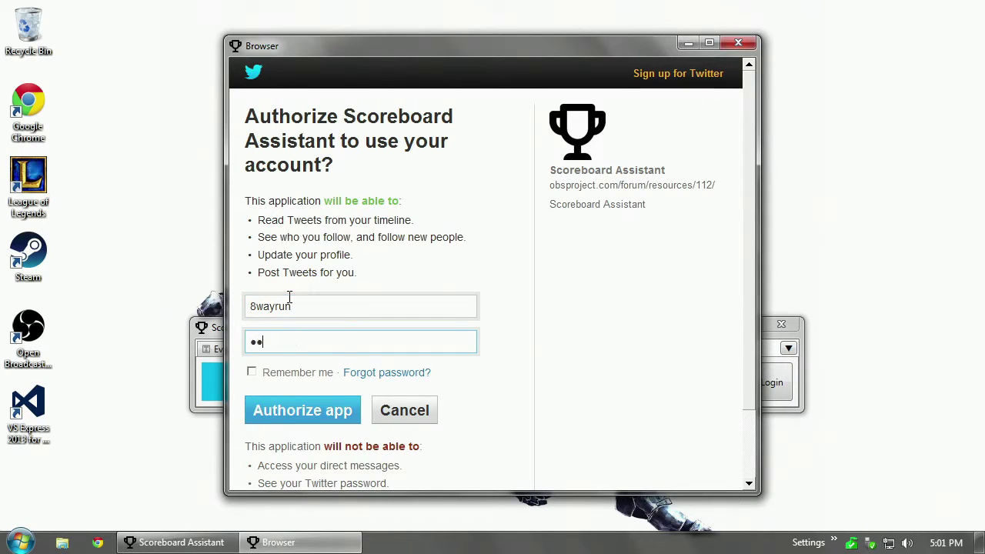
type("******")
left_click(287, 372)
left_click(289, 410)
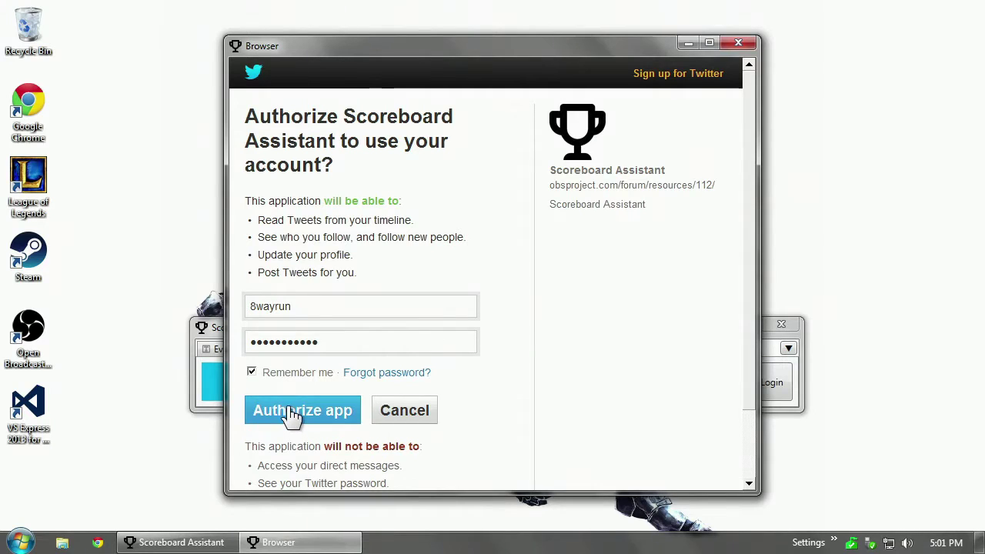
Review the app's permission list and authorize Scoreboard Assistant on Twitter.
left_click(306, 318)
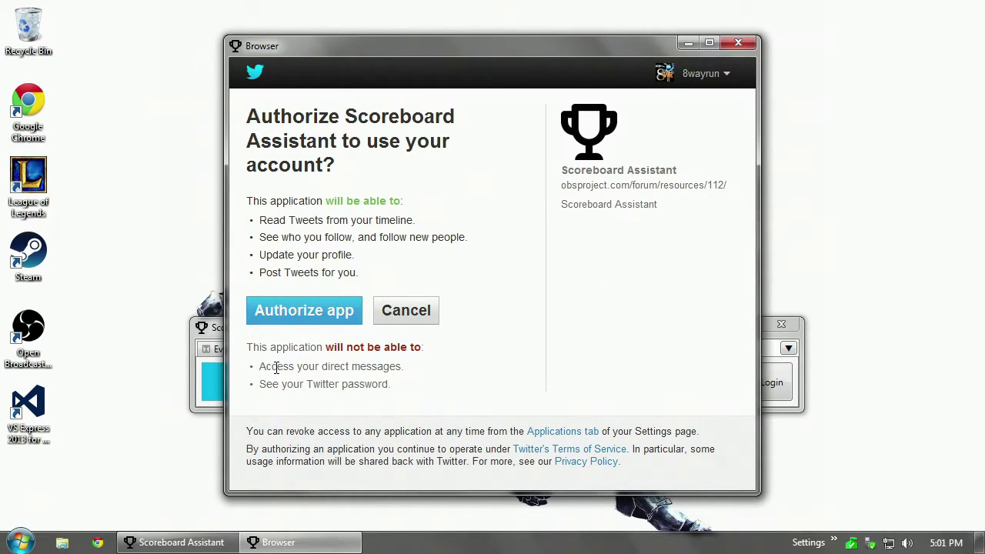
left_click_drag(259, 368, 363, 373)
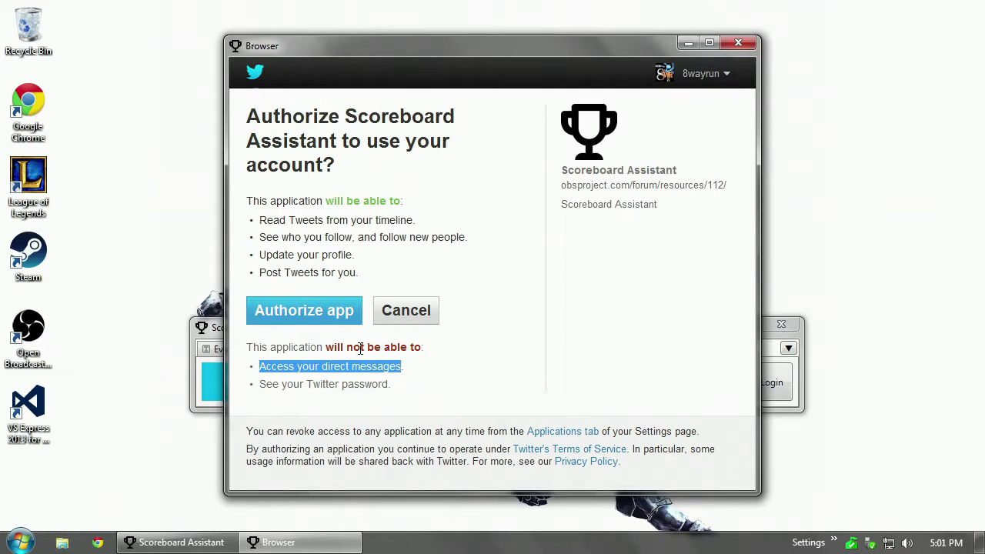
left_click(320, 379)
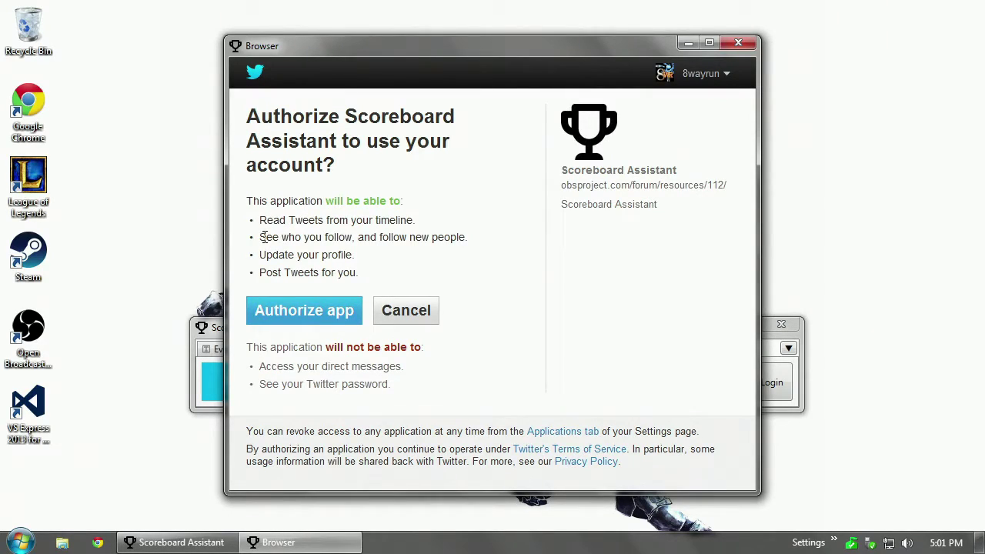
double_click(270, 274)
left_click_drag(271, 274, 354, 274)
left_click_drag(365, 256, 260, 220)
left_click_drag(269, 274, 345, 288)
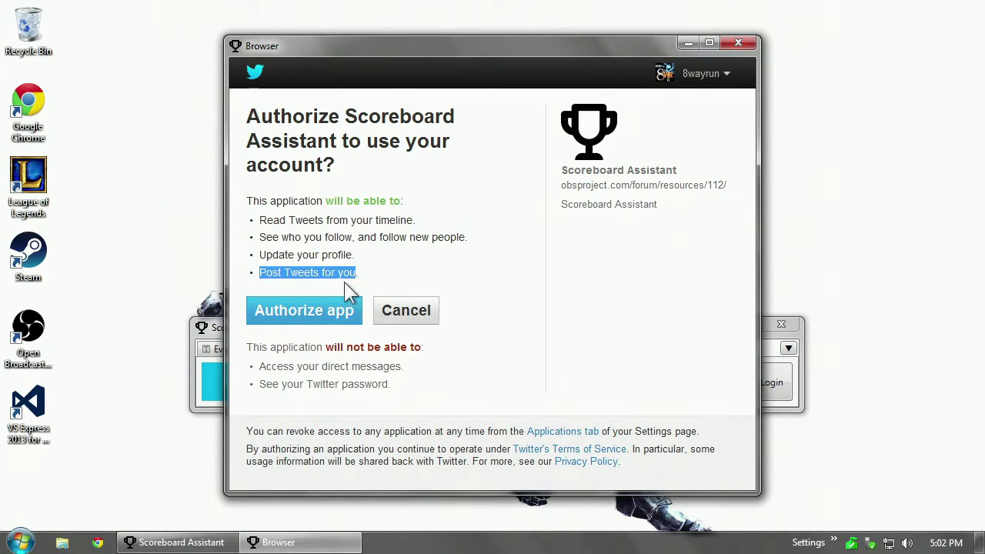
left_click(308, 310)
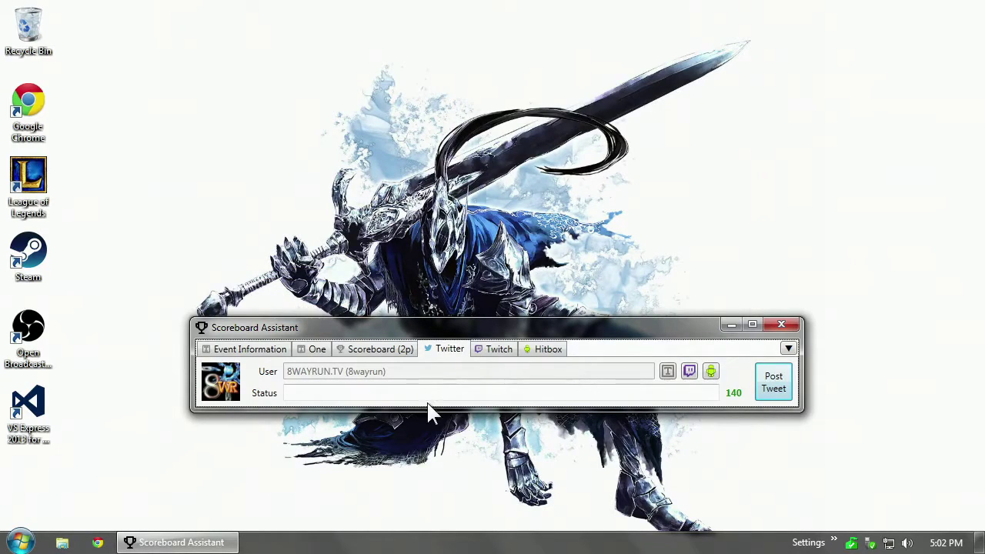
Type test text into the tweet Status and delete it, leaving 140 characters available.
left_click(429, 393)
type("aswdefrgthyjk")
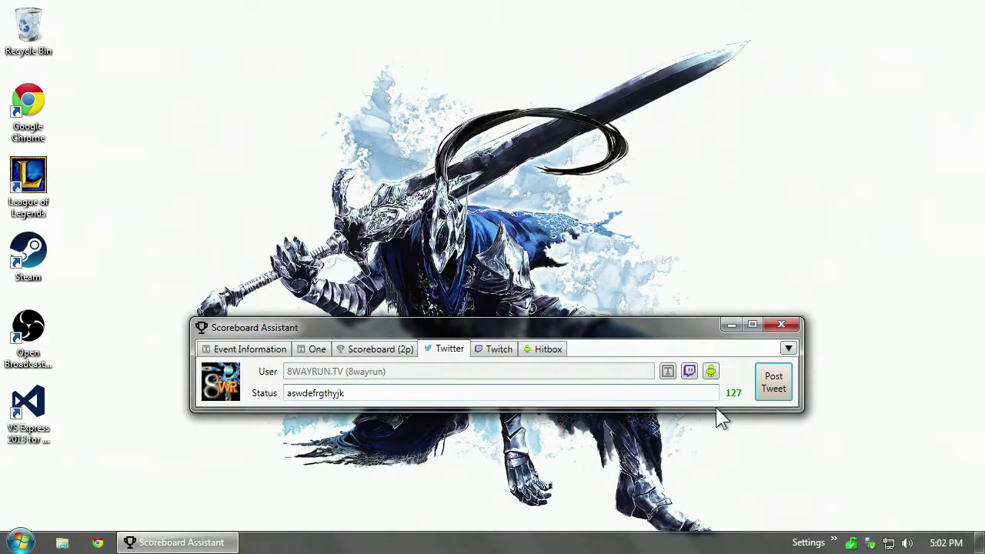
left_click_drag(593, 396, 8, 285)
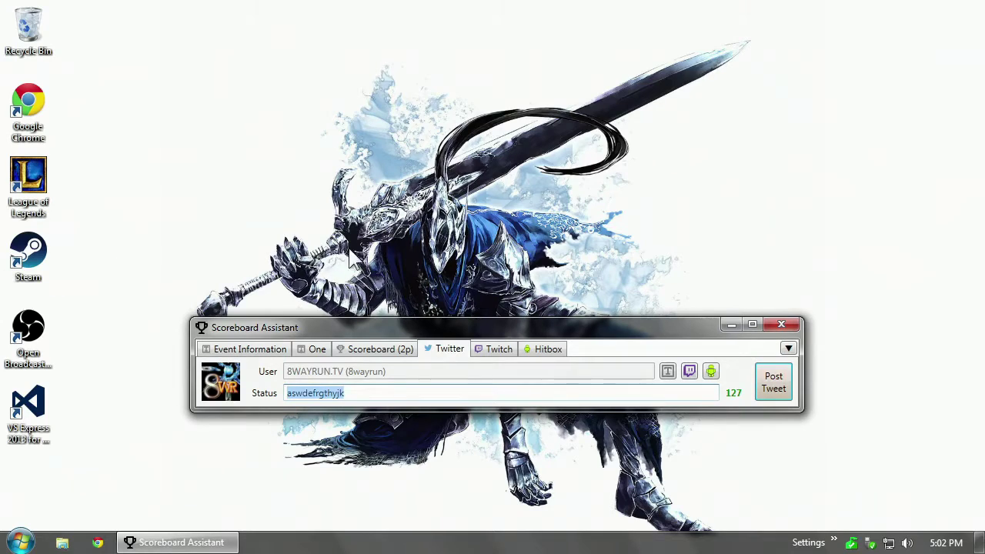
key("BackSpace")
left_click(605, 269)
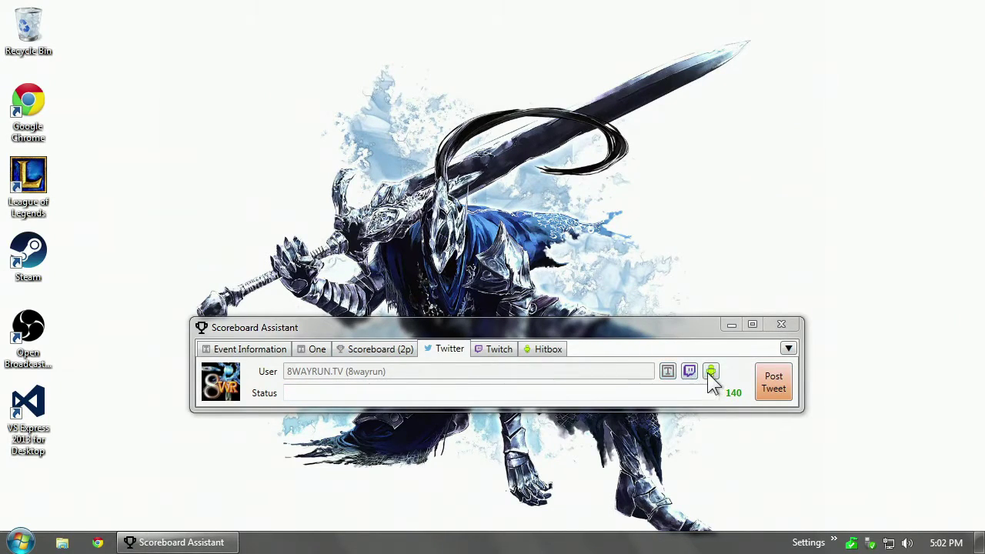
left_click(667, 377)
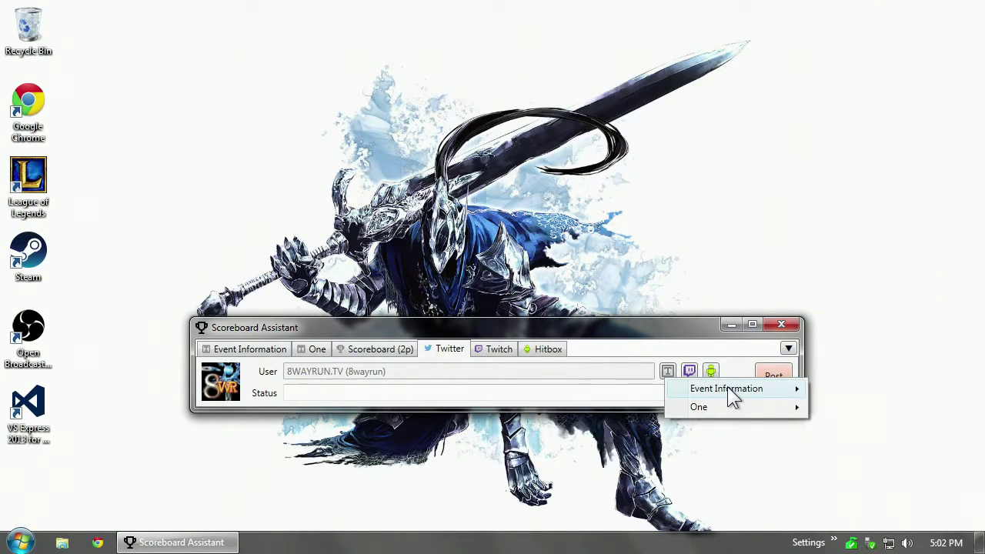
mouse_move(728, 389)
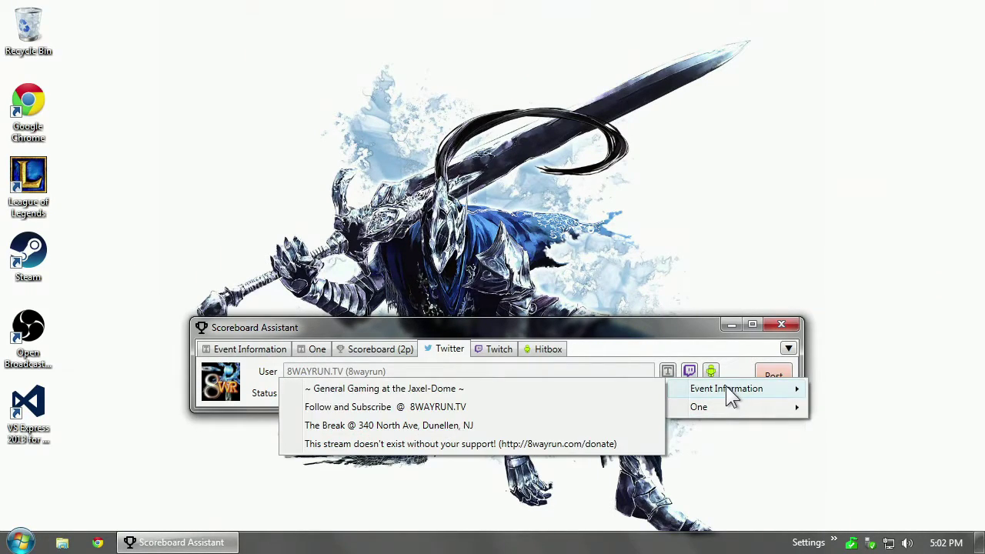
left_click(530, 393)
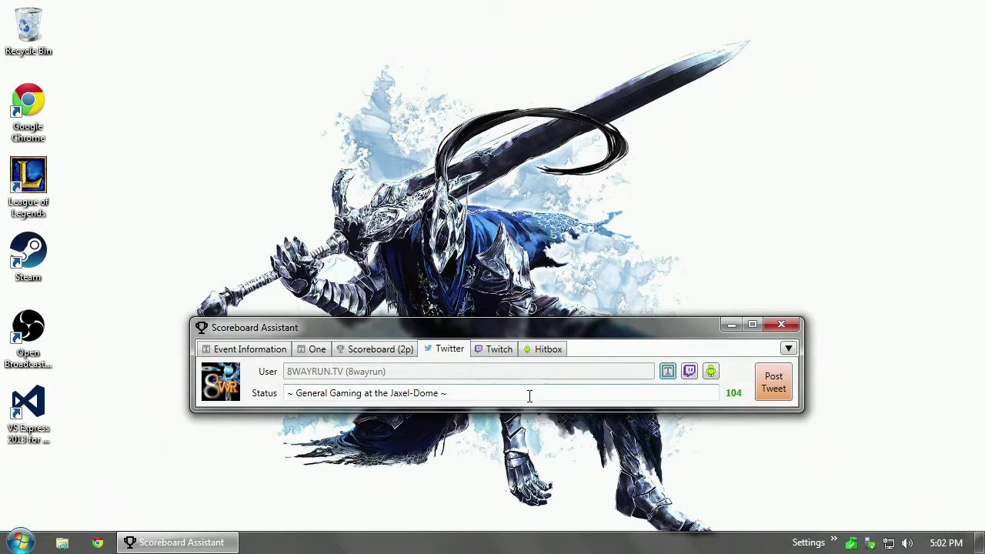
left_click(666, 372)
mouse_move(689, 384)
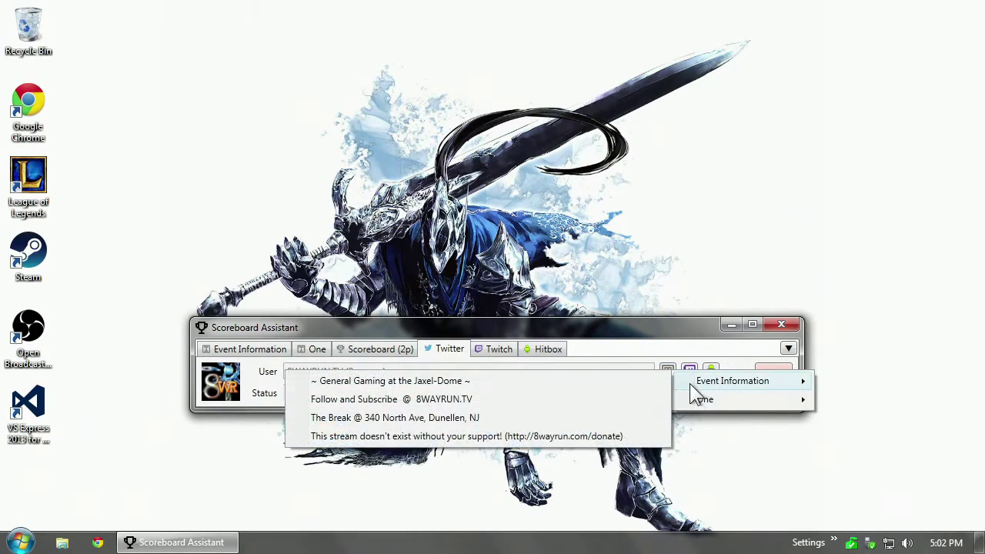
left_click(501, 407)
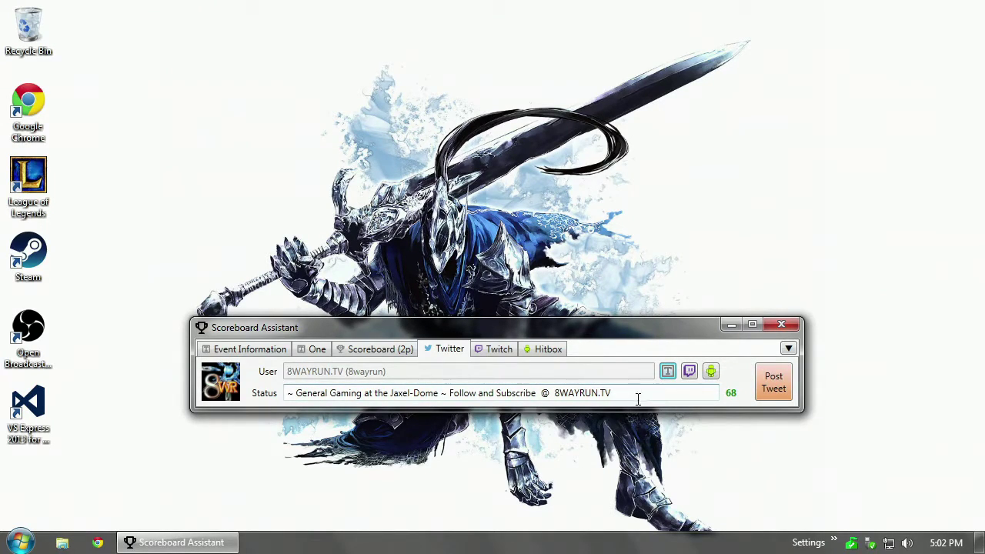
left_click_drag(638, 398, 287, 372)
key("BackSpace")
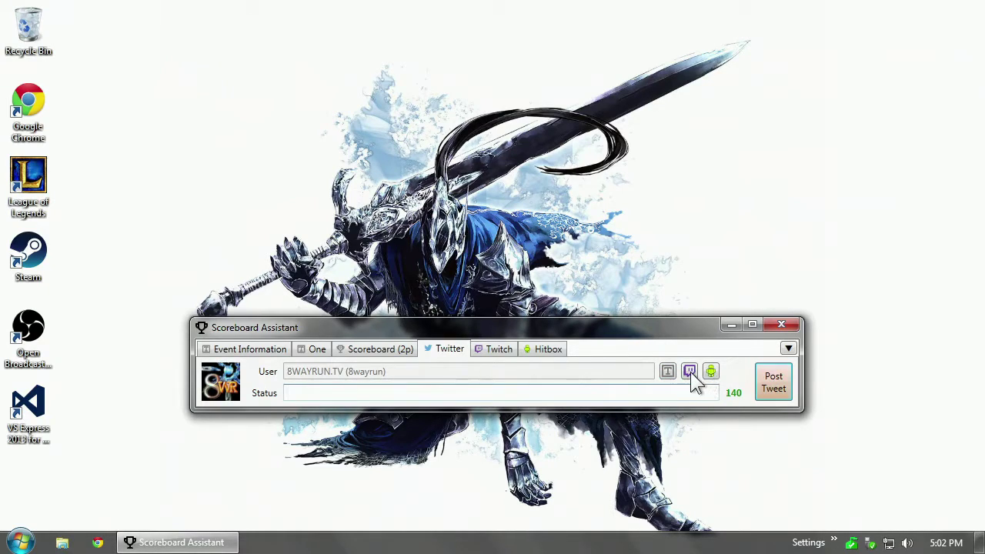
Remove the Hitbox tab through its Remove Tab option, confirming Yes.
left_click(691, 374)
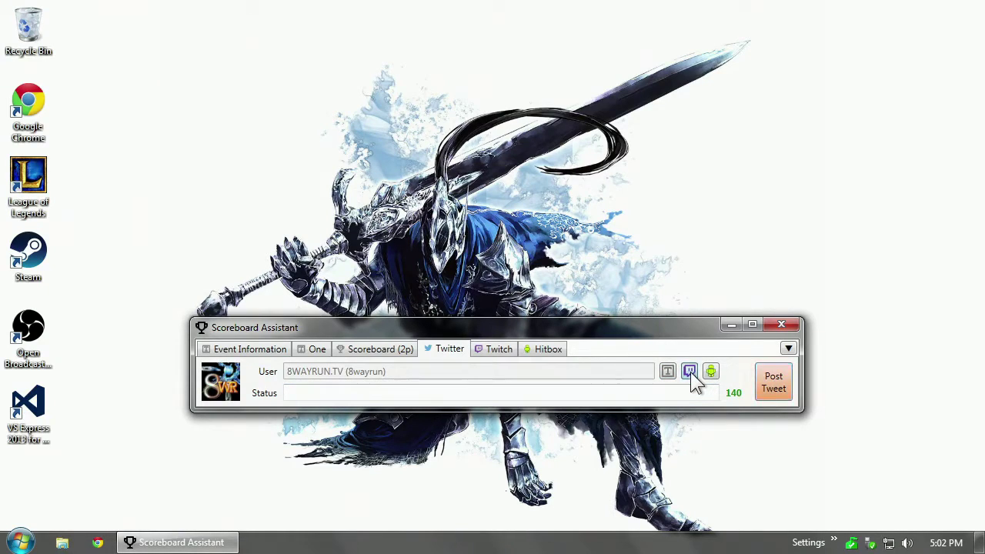
left_click(556, 347)
right_click(773, 383)
left_click(785, 396)
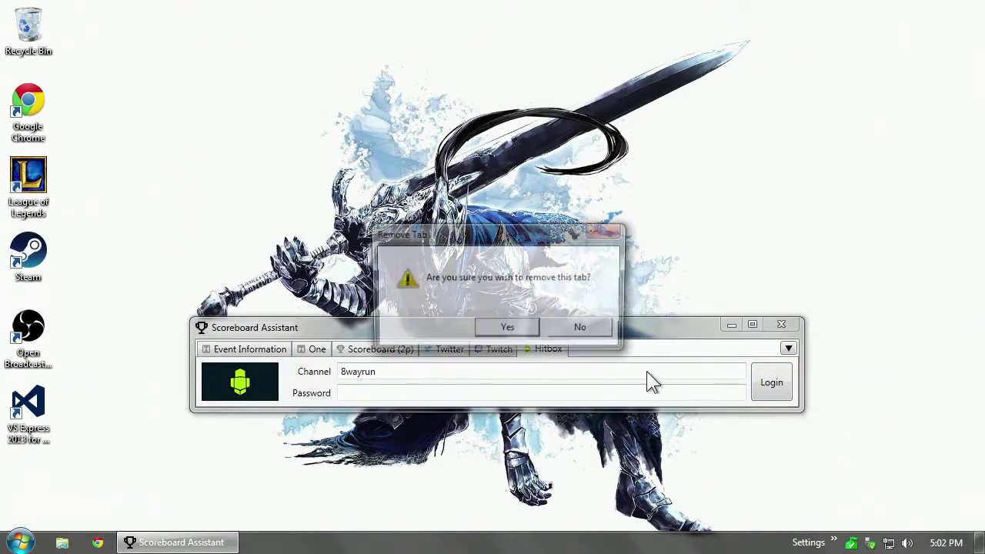
left_click(510, 331)
From Twitter, test the Hitbox and Twitch insert buttons, dismissing the No tabs found notices, then open Twitch.
left_click(446, 351)
left_click(708, 374)
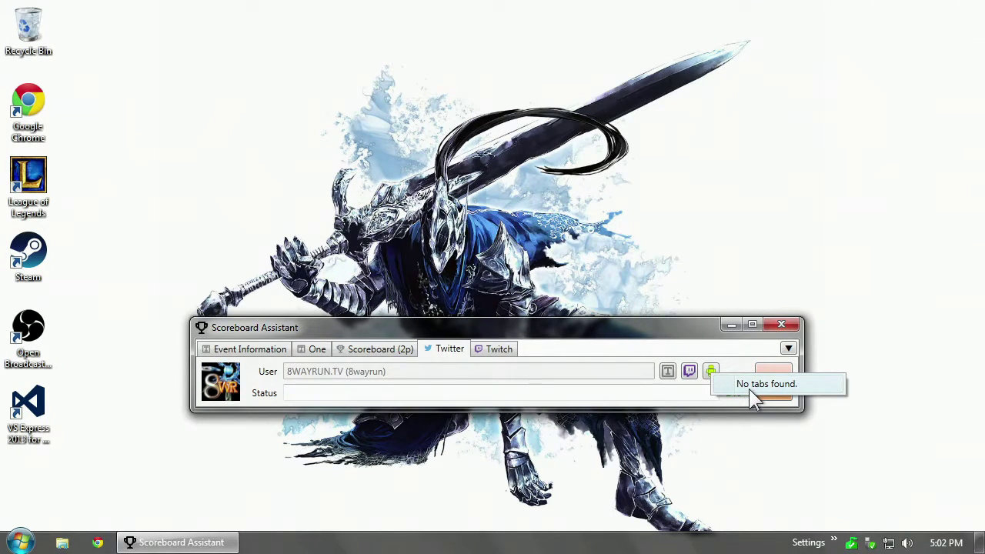
left_click(593, 386)
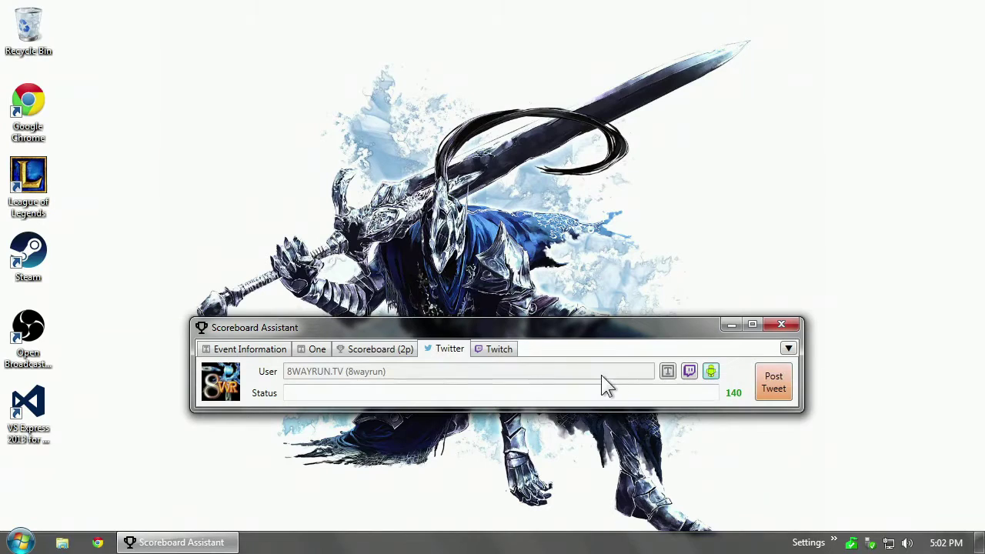
left_click(689, 370)
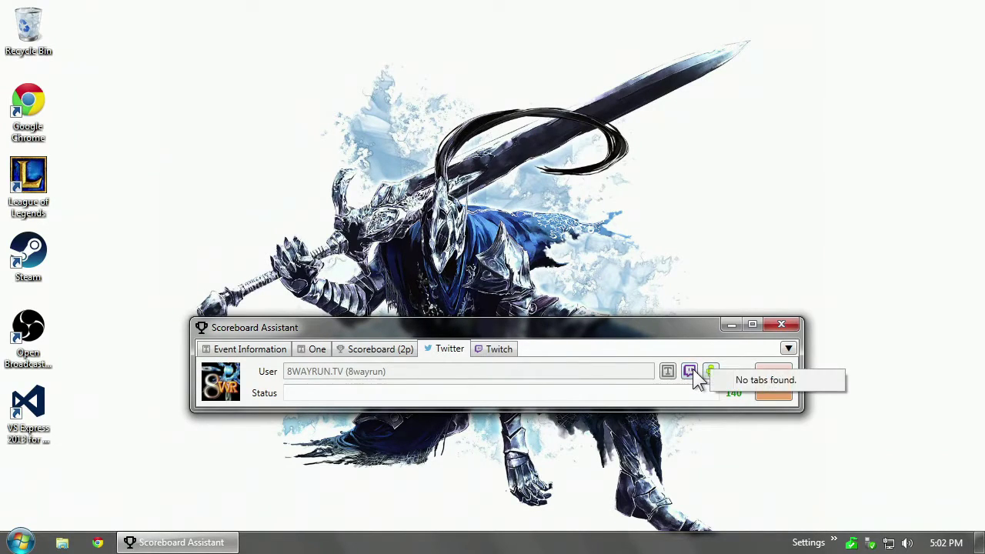
left_click(567, 349)
left_click(494, 351)
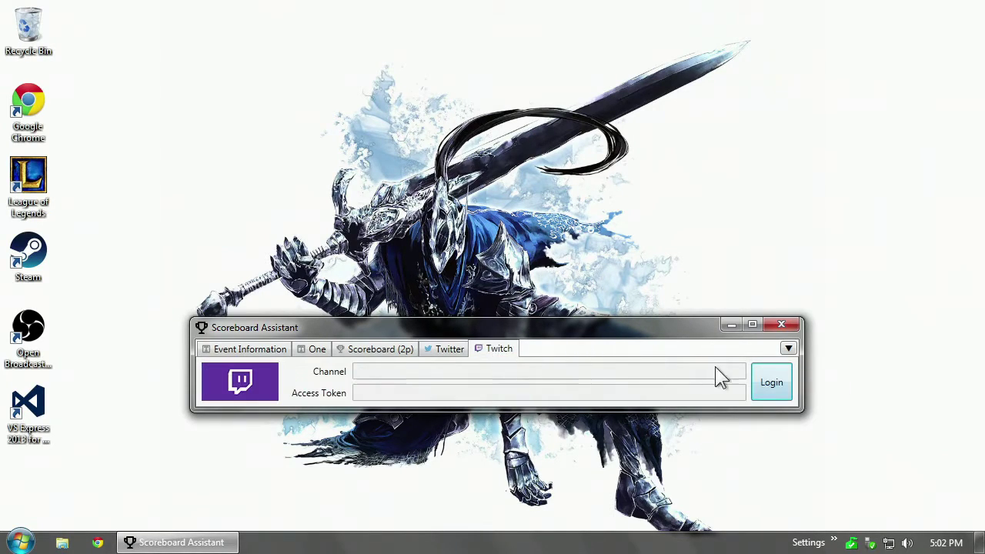
Log in to Twitch with the account username and password, loading the Dark Souls II title and game.
left_click(781, 379)
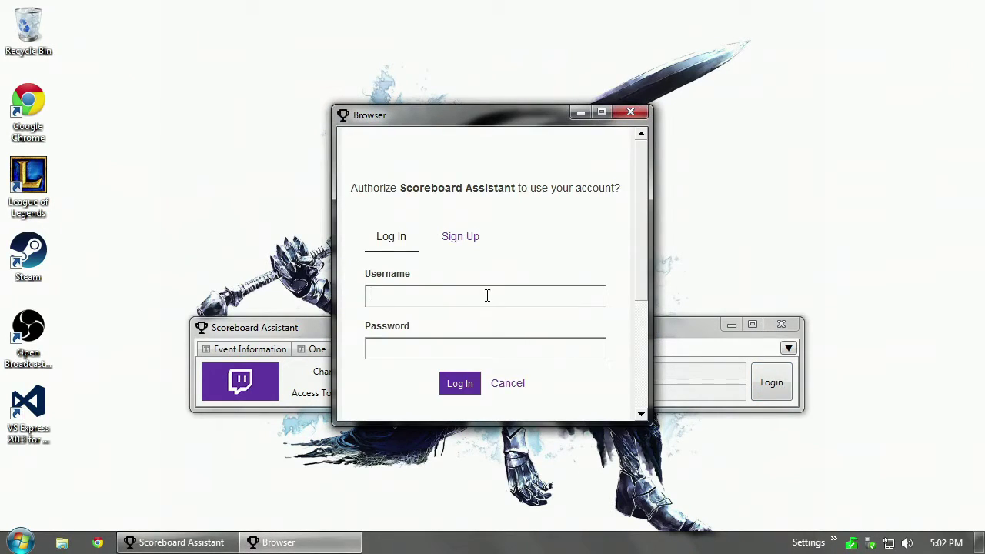
type("8wayrun")
key("Tab")
type("**********")
key("Return")
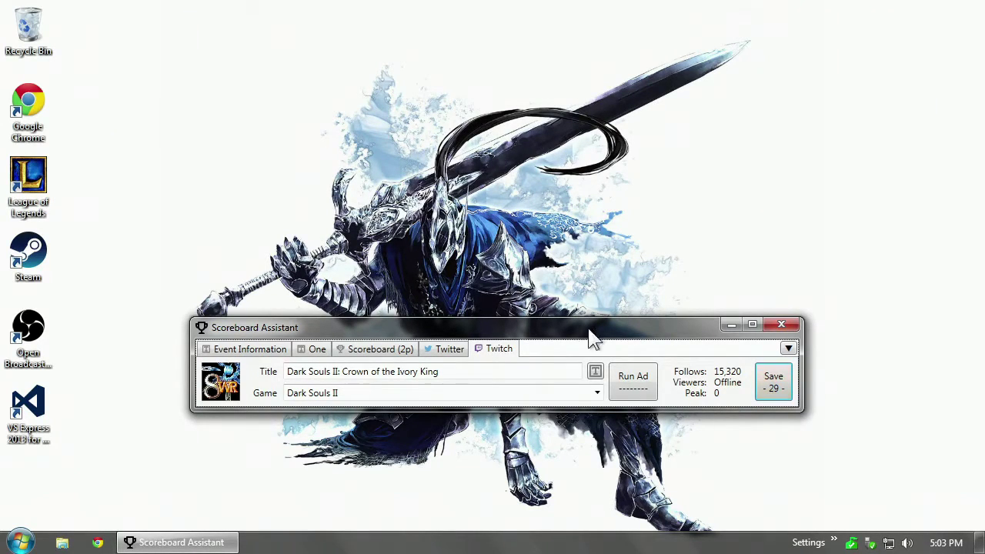
left_click(441, 371)
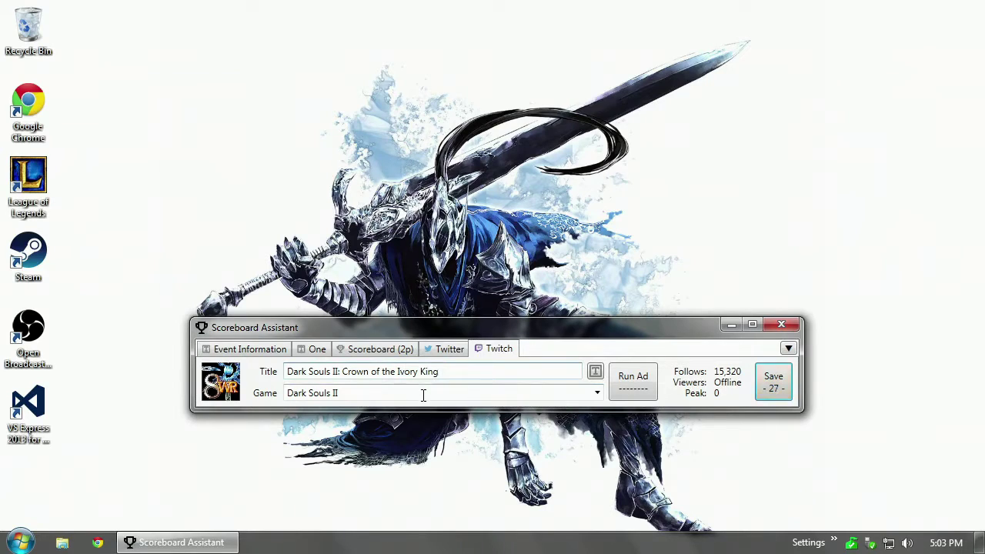
left_click(424, 393)
left_click(597, 393)
left_click(573, 475)
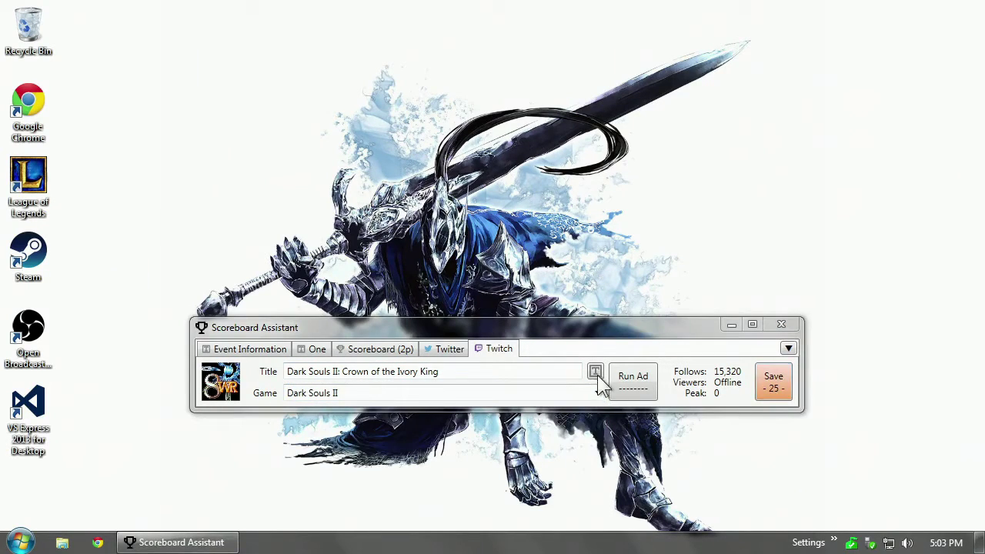
left_click(440, 351)
left_click(510, 351)
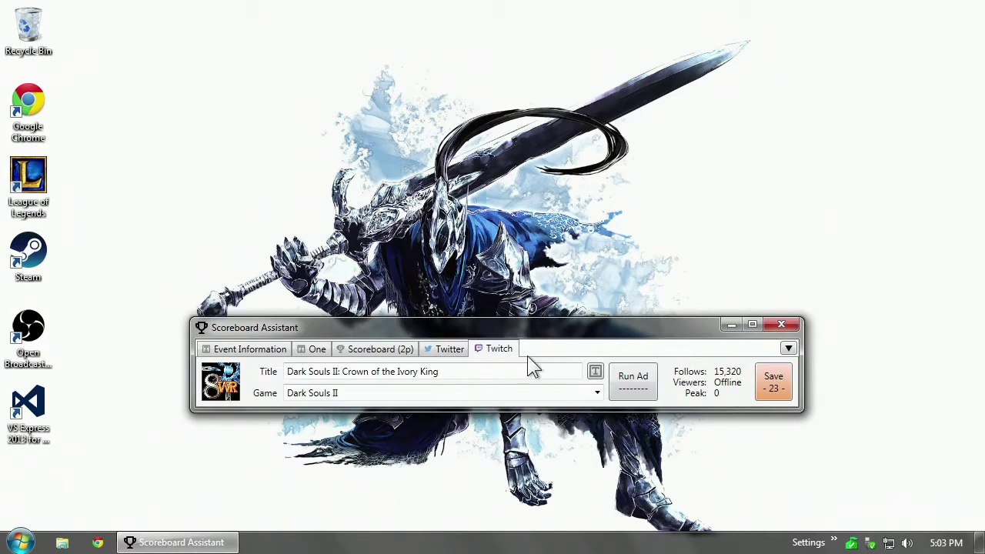
left_click(613, 381)
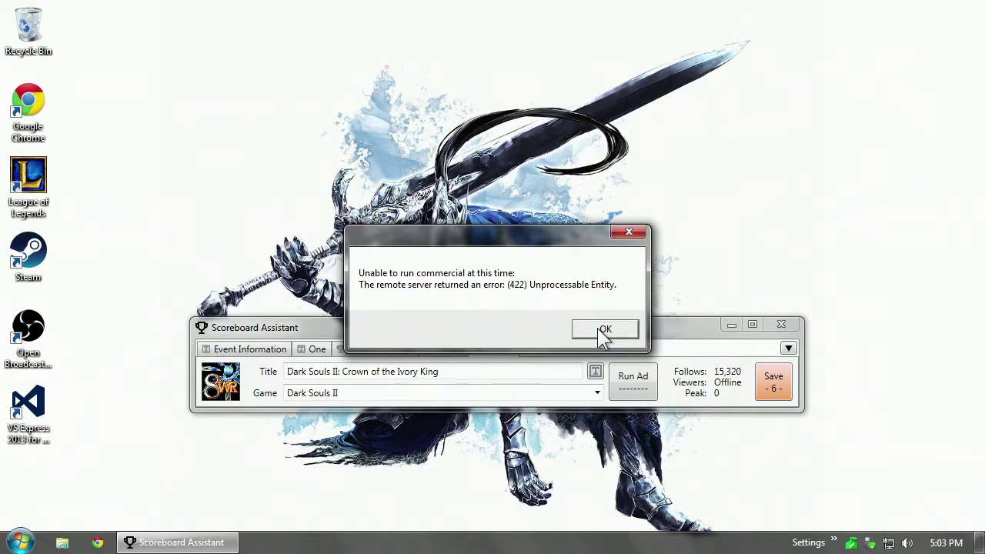
left_click(598, 328)
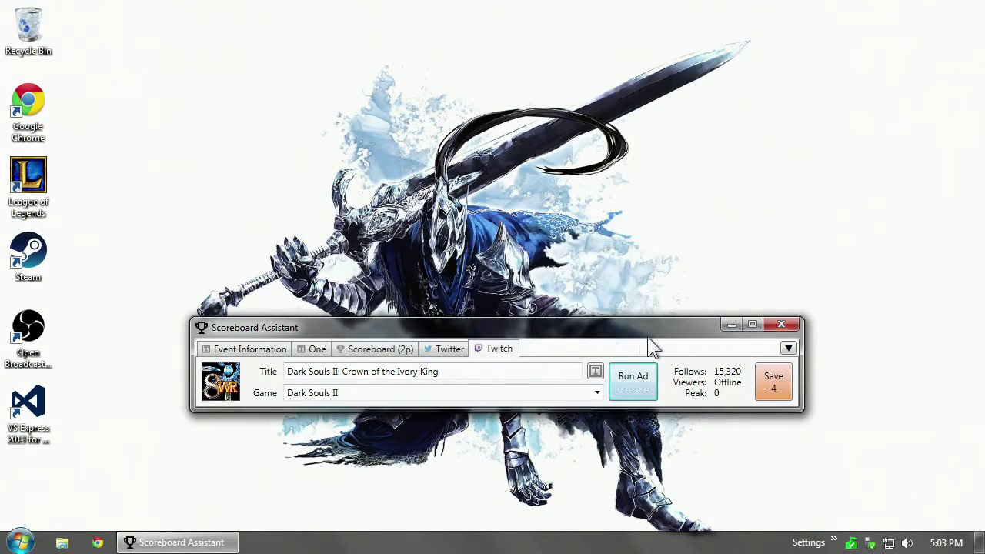
left_click(595, 372)
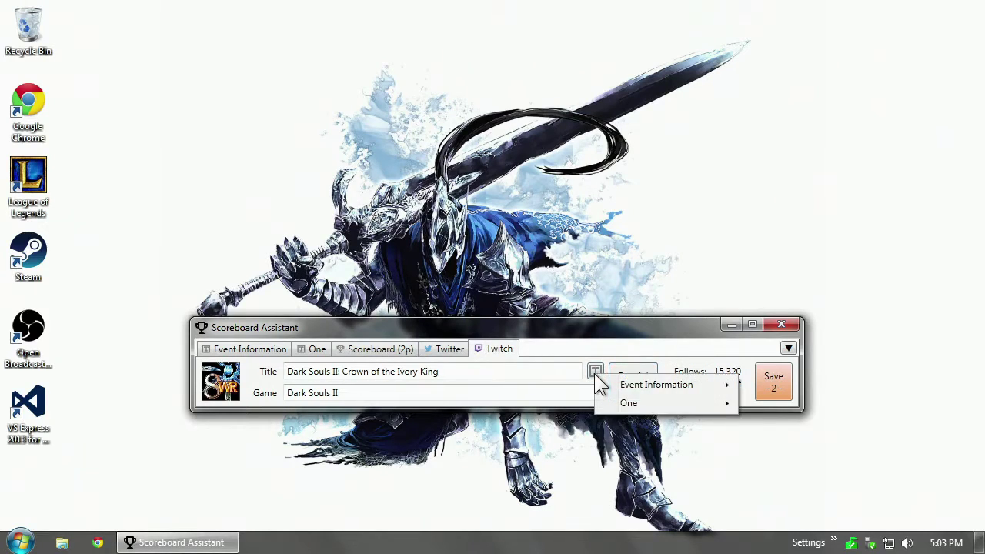
mouse_move(662, 386)
left_click(439, 385)
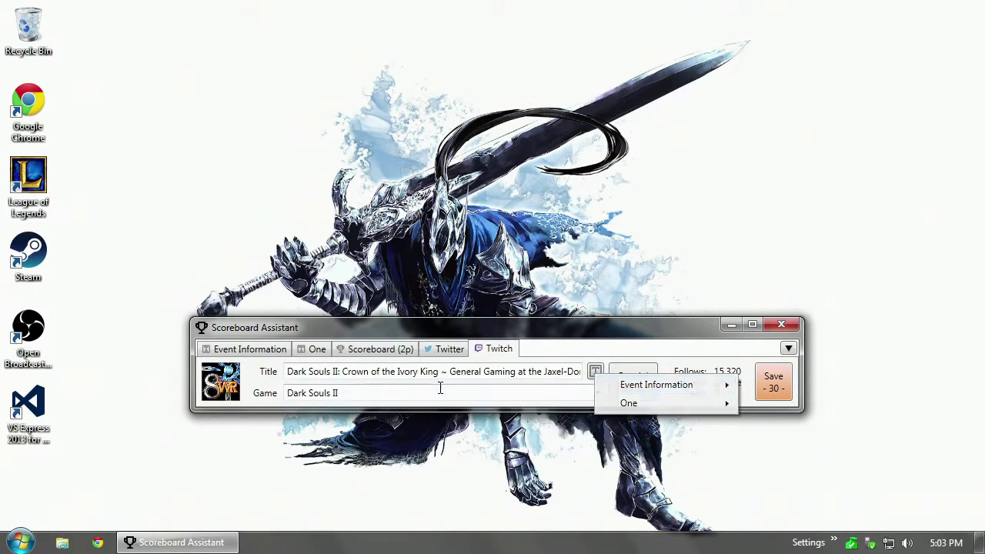
left_click_drag(439, 375, 870, 389)
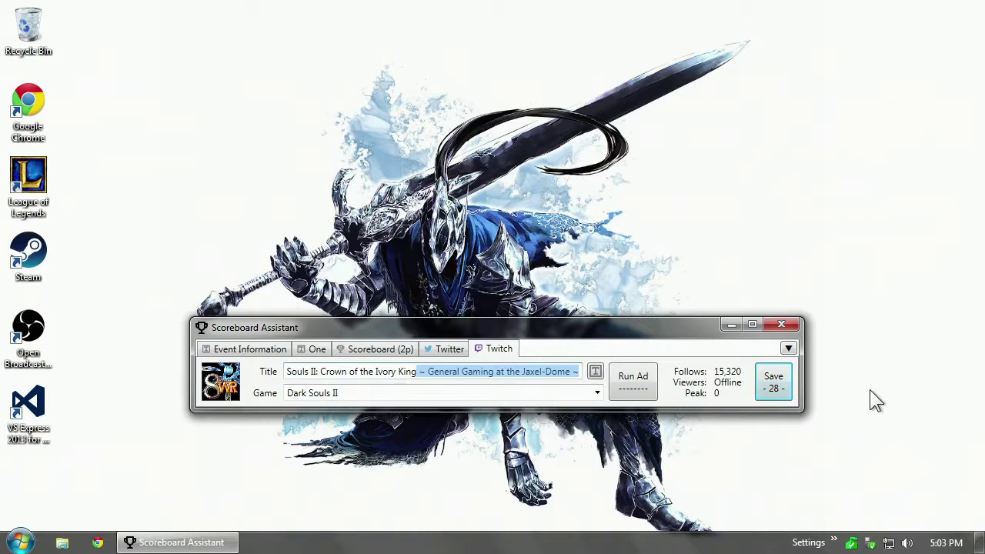
key("BackSpace")
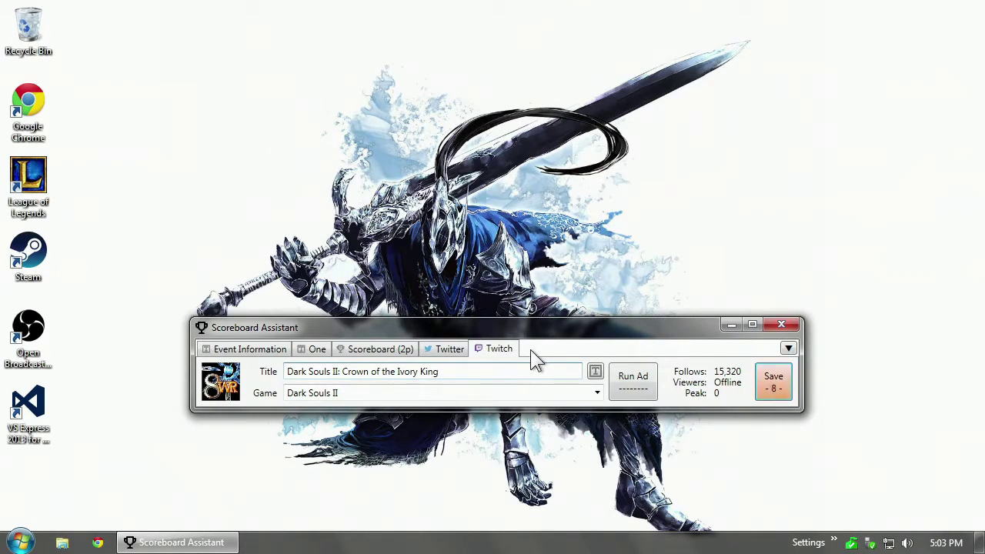
Import the Twitch title 'Dark Souls II: Crown of the Ivory King' into the Twitter status, then reopen Twitch.
left_click(260, 349)
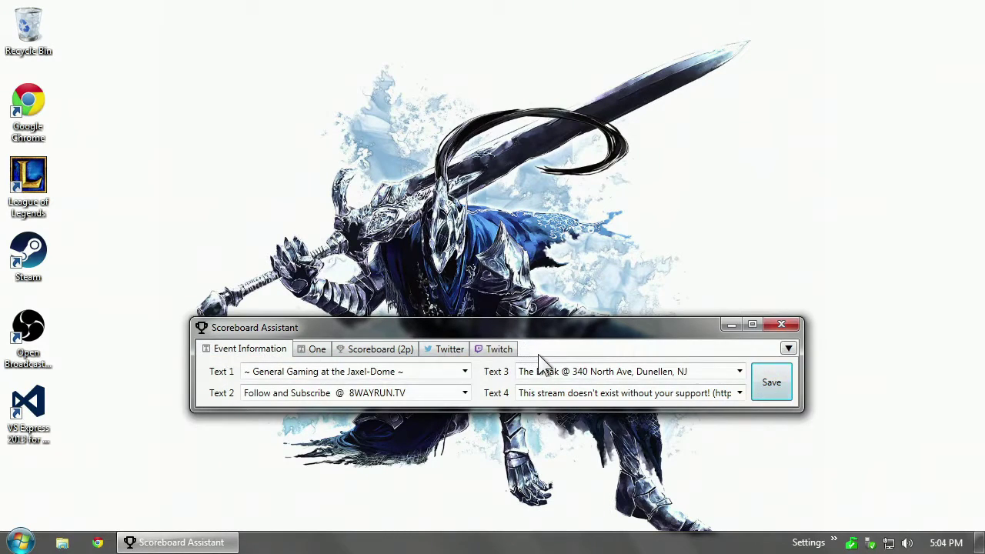
left_click(500, 350)
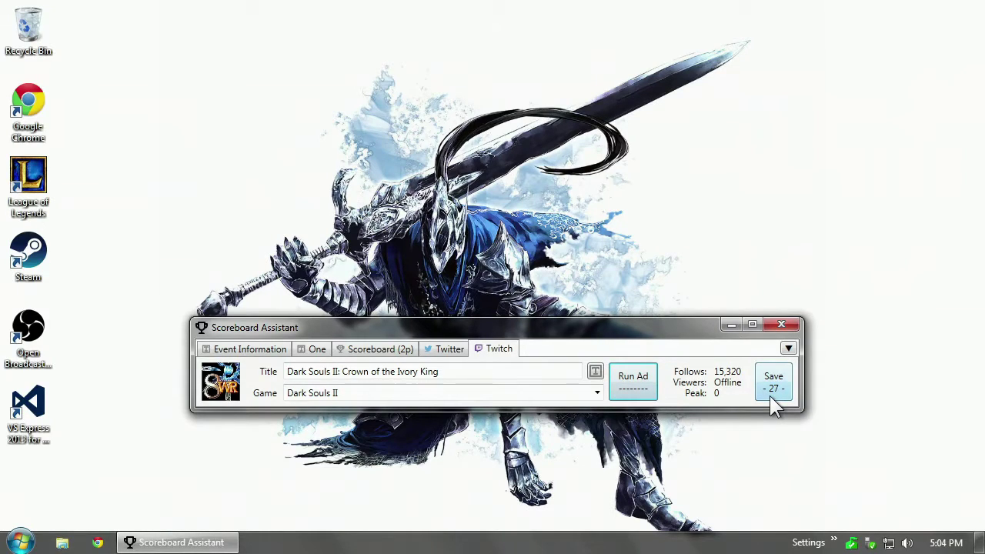
left_click(444, 348)
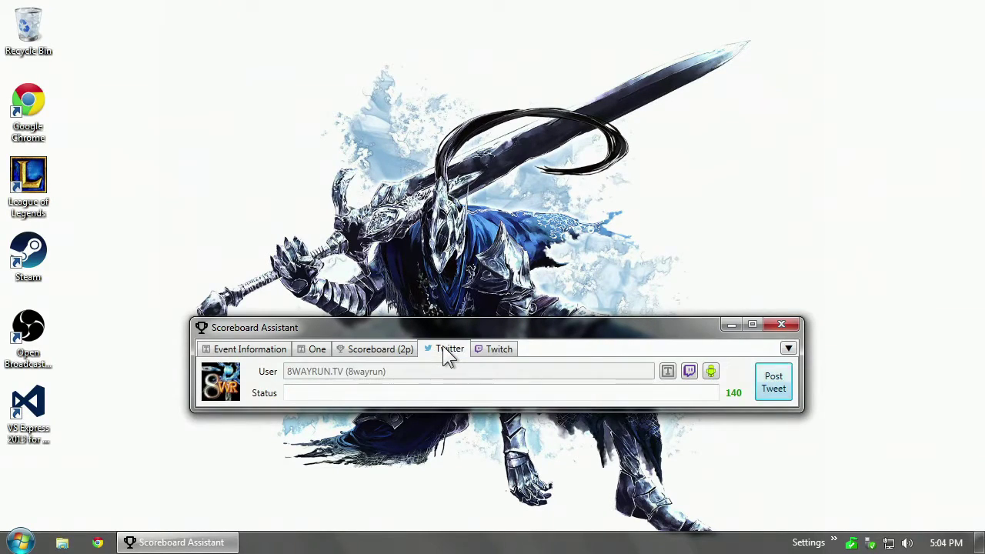
left_click(688, 372)
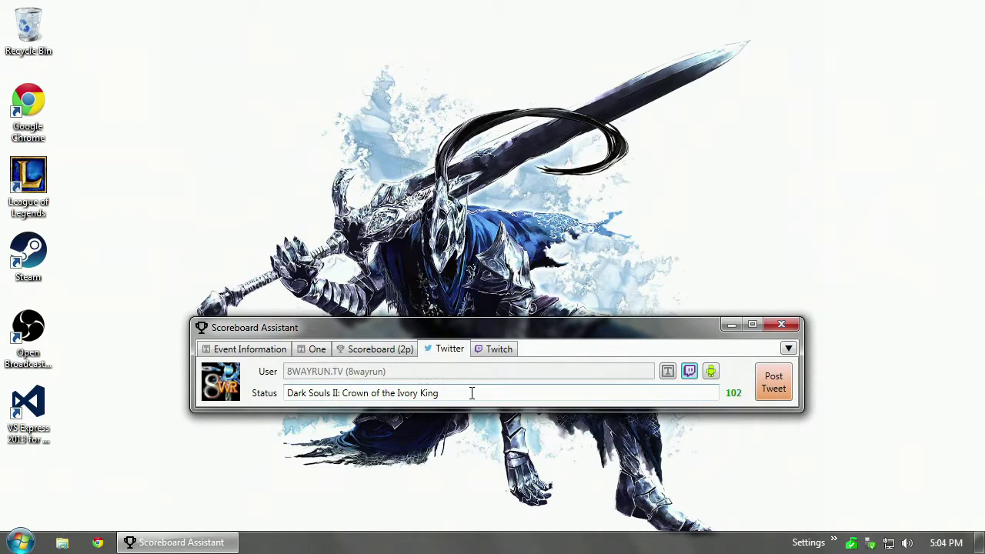
left_click(492, 351)
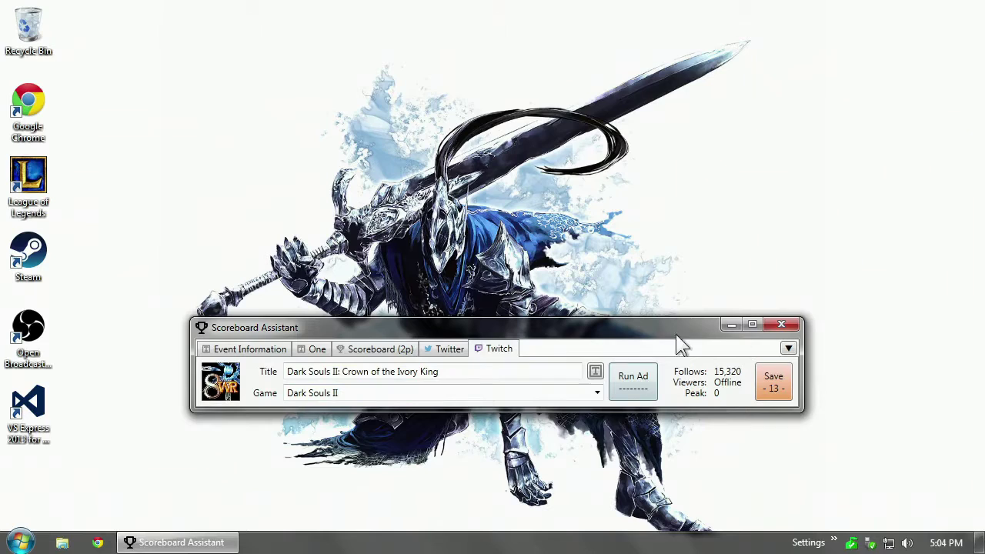
Add a Hitbox external-service tab named 'Hitbox'.
left_click(789, 349)
mouse_move(841, 381)
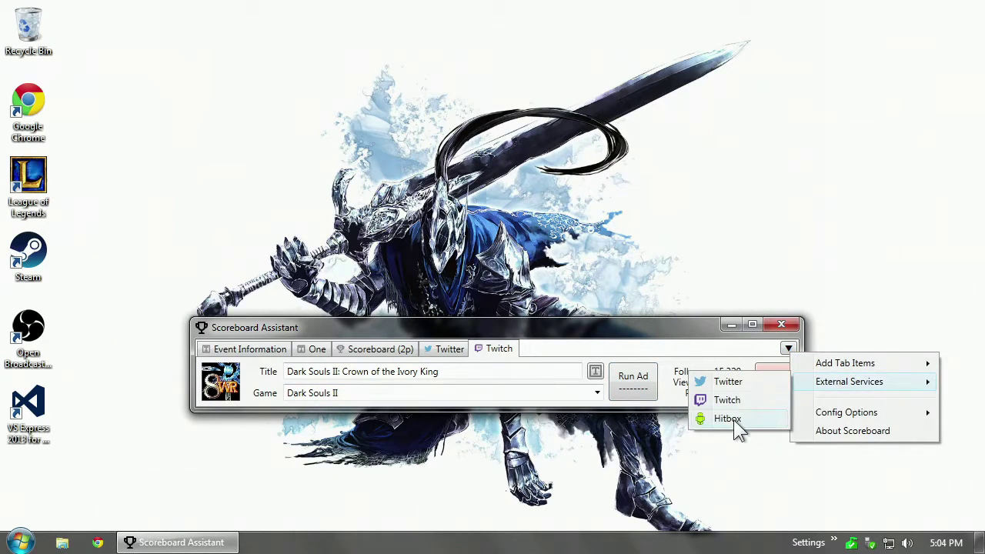
left_click(731, 420)
type("Hit")
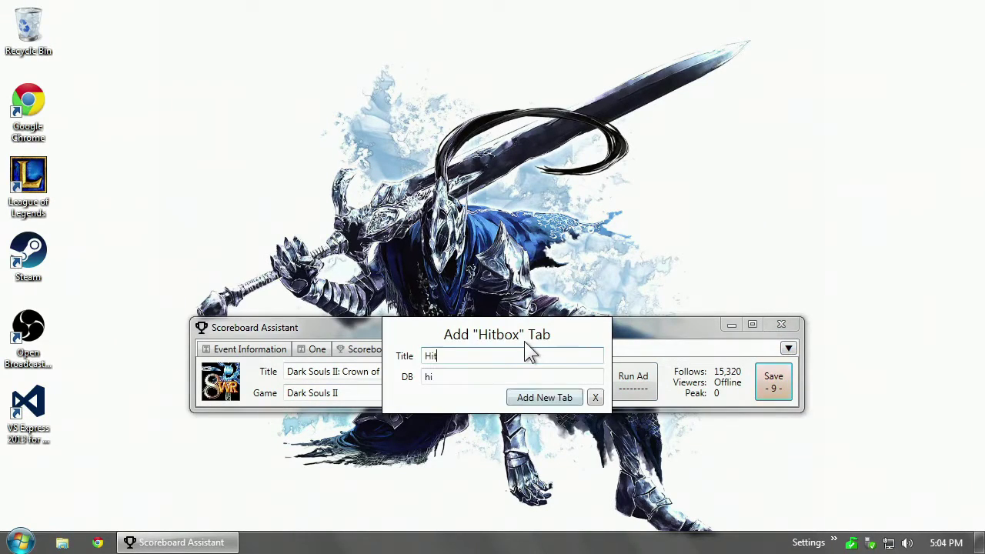
type("box")
key("Return")
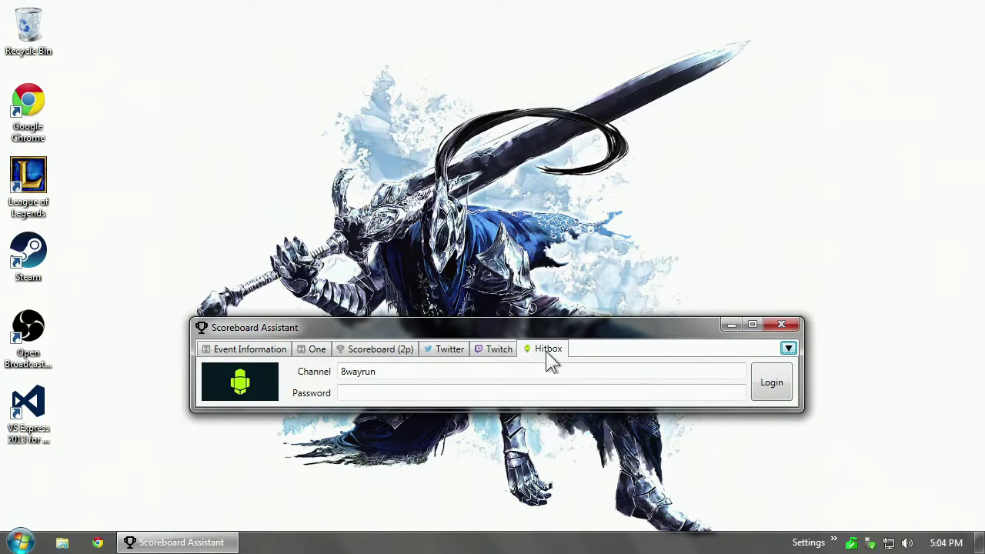
Enter the Hitbox password, fixing a mistype, and log in to load the channel's title, game and follows.
left_click(491, 393)
type("•••••")
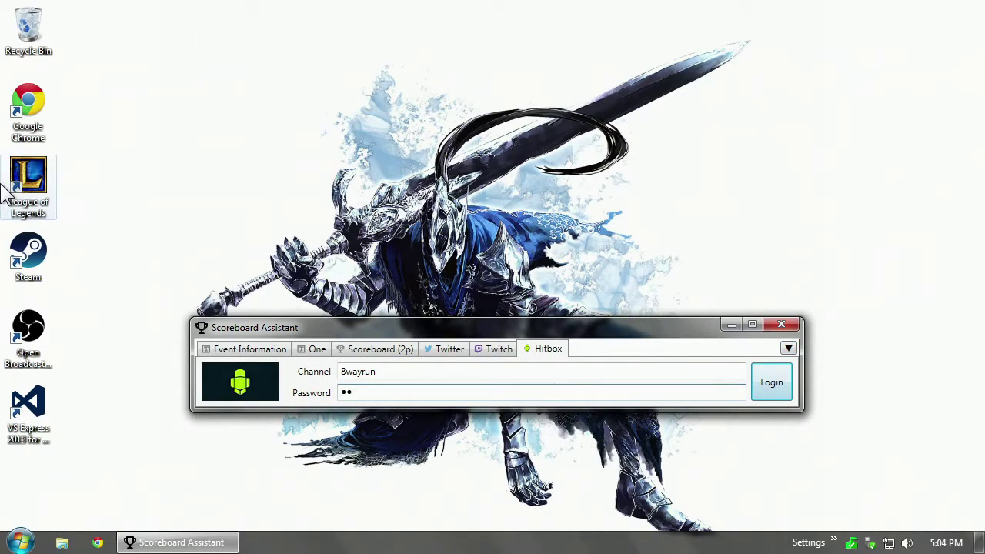
type("•••••")
key("BackSpace")
key("BackSpace")
key("BackSpace")
key("BackSpace")
key("BackSpace")
key("BackSpace")
key("BackSpace")
key("BackSpace")
key("BackSpace")
type("•••••••")
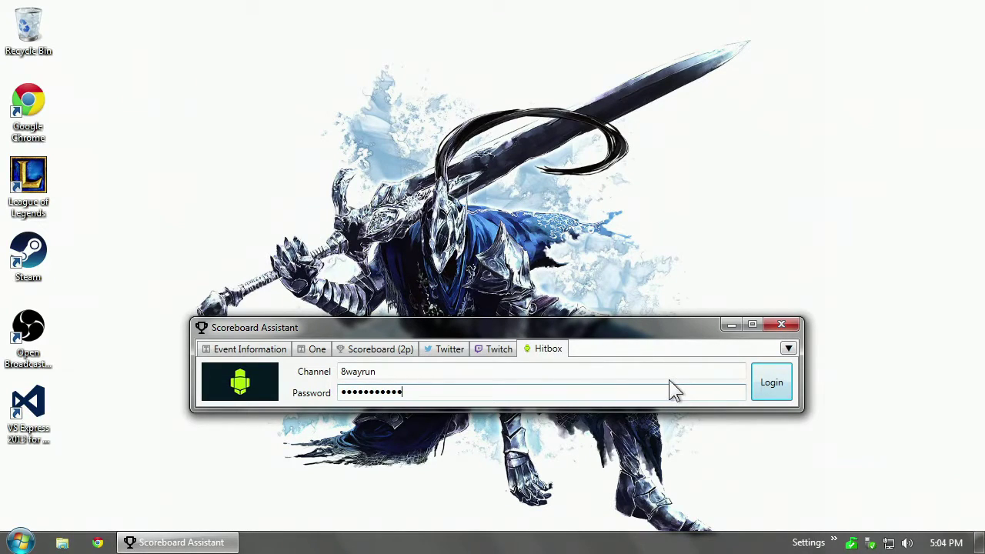
left_click(765, 385)
left_click(759, 384)
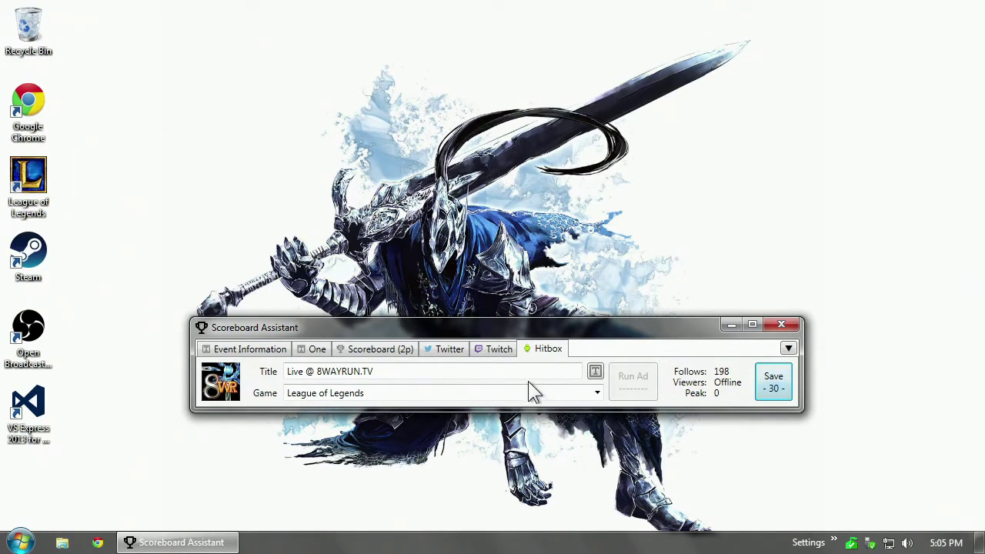
left_click(486, 349)
left_click(538, 356)
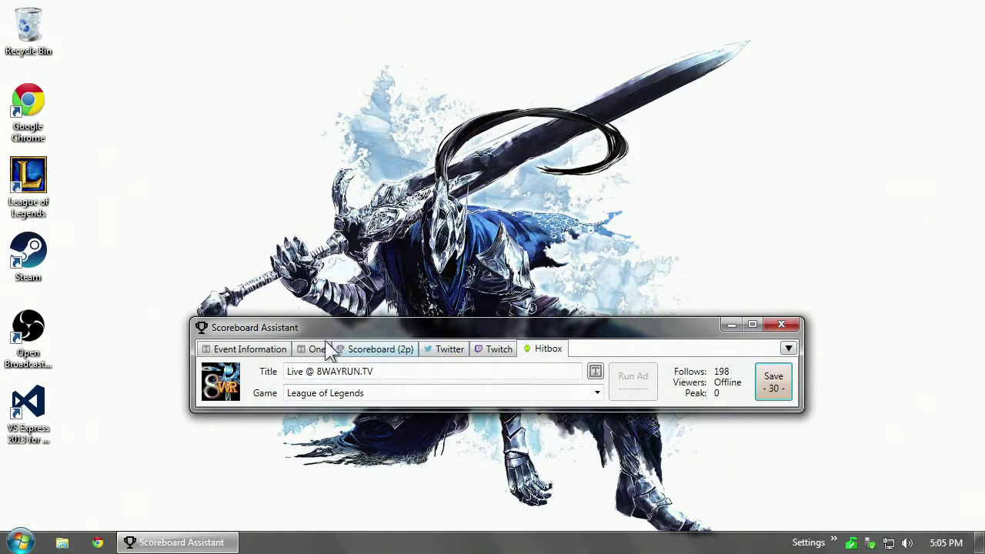
left_click(269, 354)
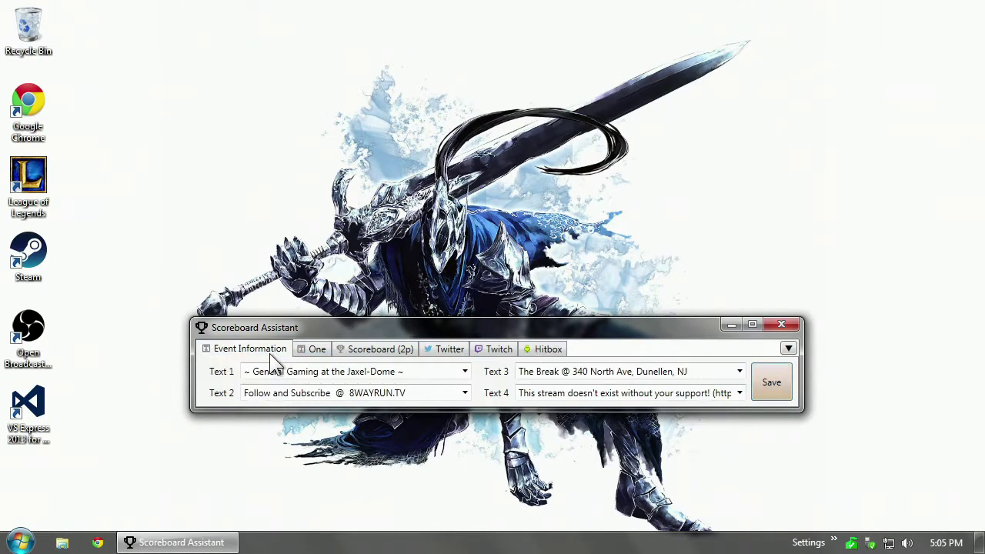
Check the sorted Text 1 list, then save qwerty as Player 1 on Scoreboard (2p).
left_click(466, 371)
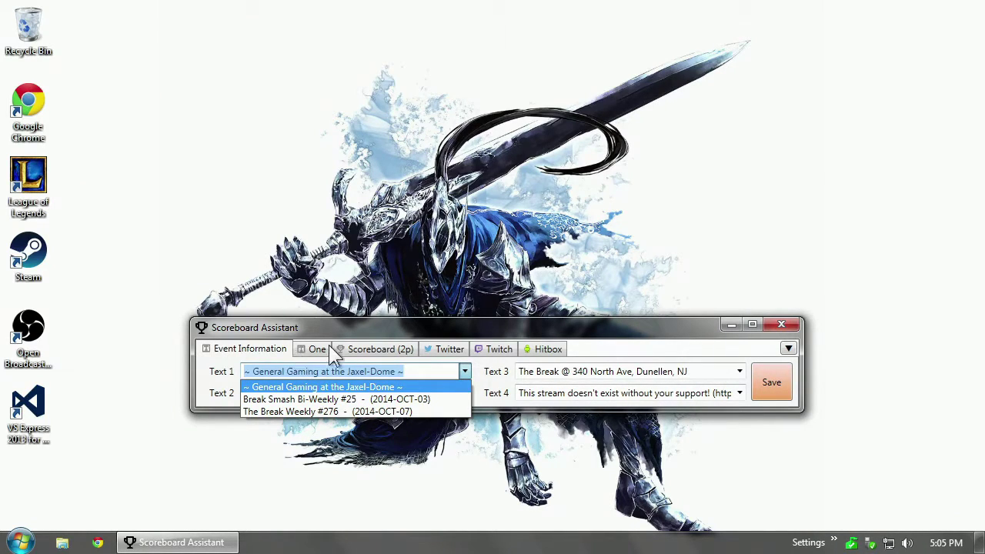
left_click(353, 347)
left_click(354, 348)
left_click(358, 369)
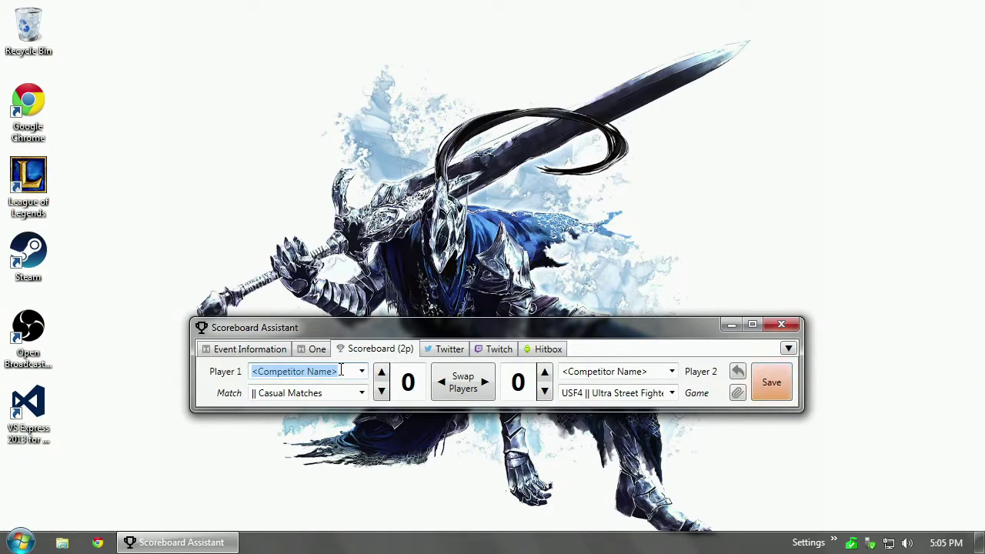
type("qwerty")
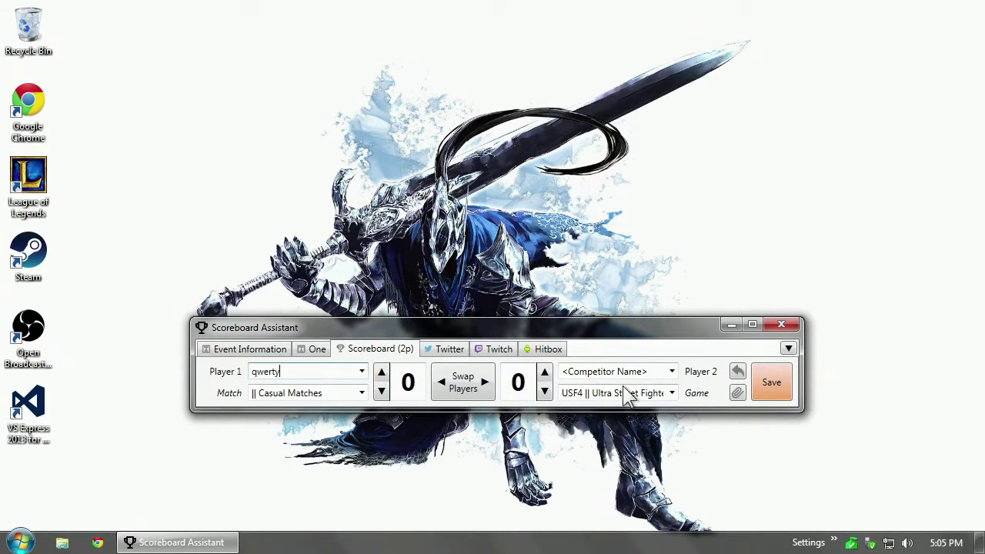
left_click(782, 385)
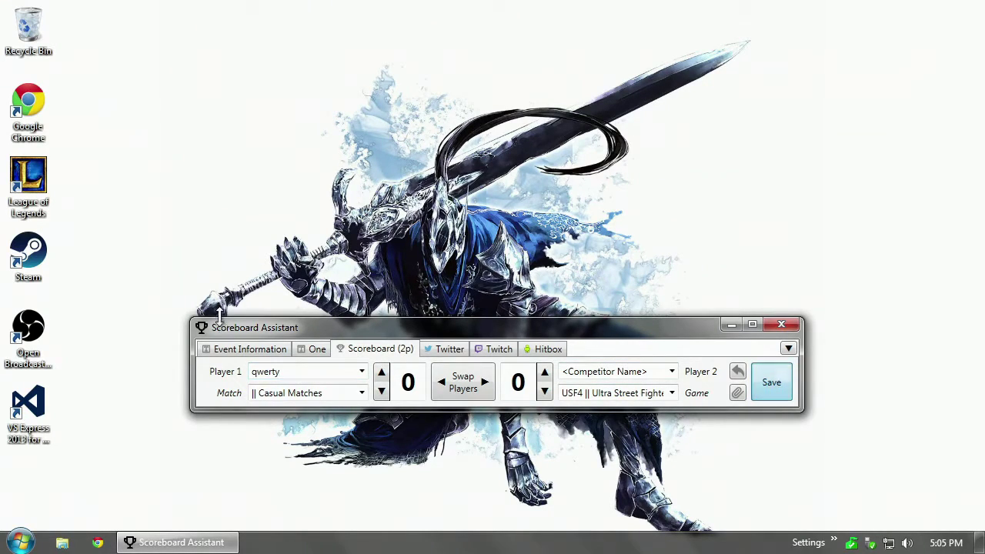
Save asdfg as Player 1 and confirm the name list shows asdfg before qwerty.
left_click(297, 371)
type("asdfg")
left_click(773, 385)
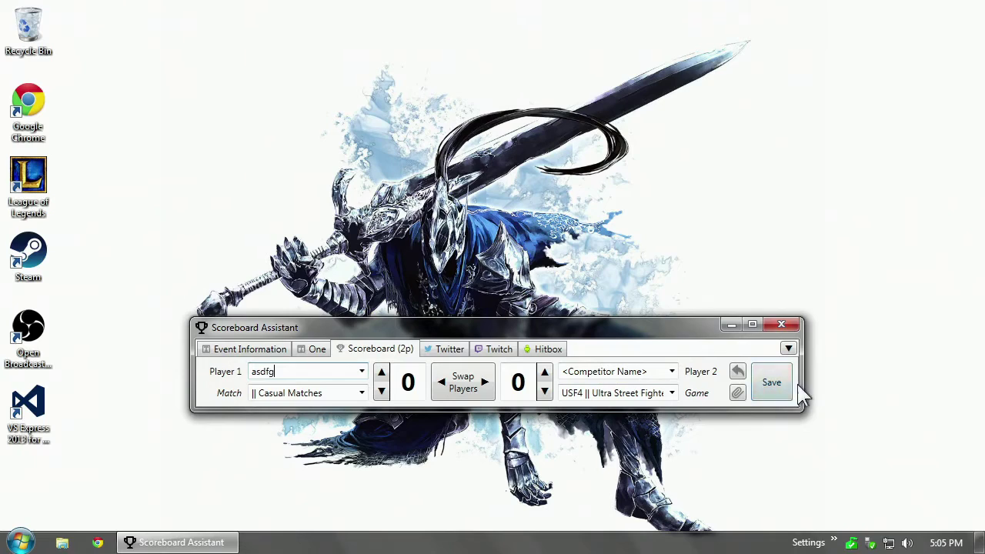
left_click(362, 372)
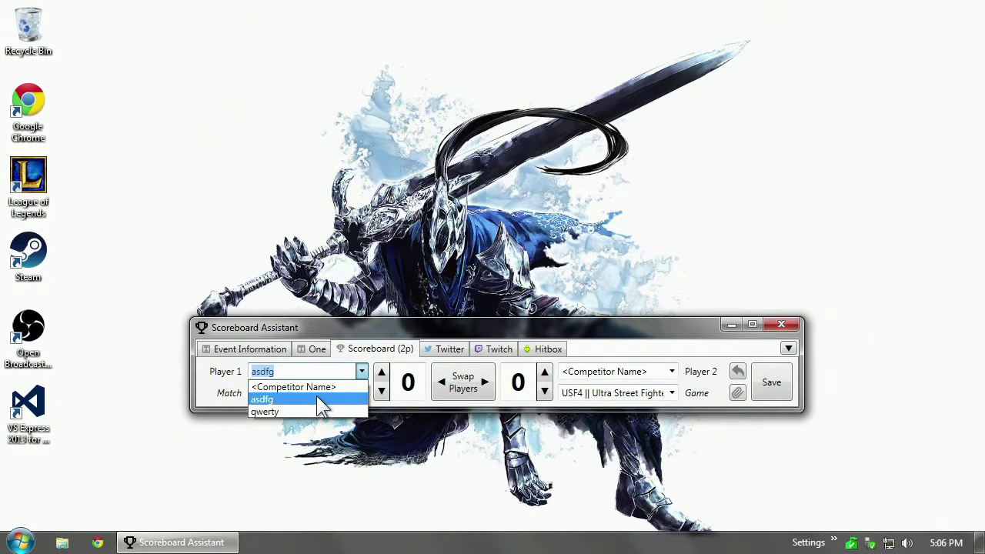
left_click(222, 369)
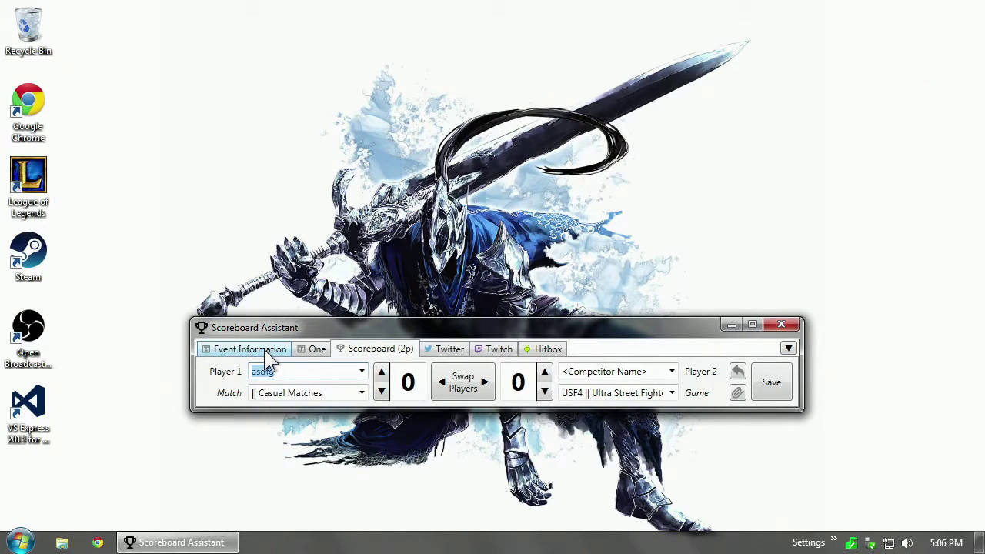